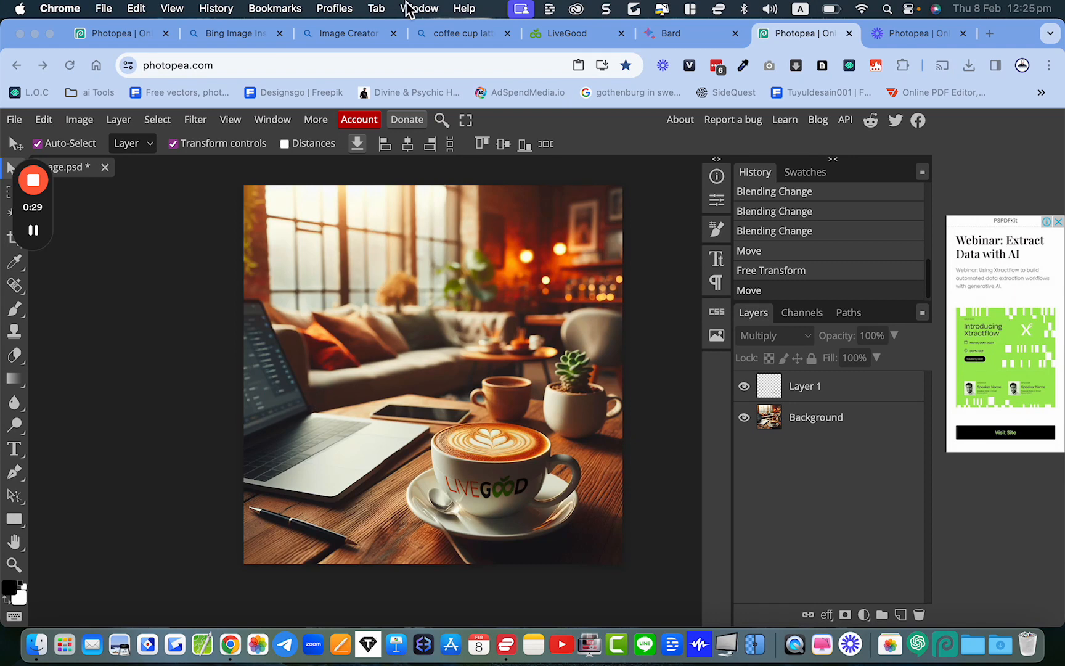
Step: Look over the Bing Images feed, its web address and the Image Creator start page
click(257, 36)
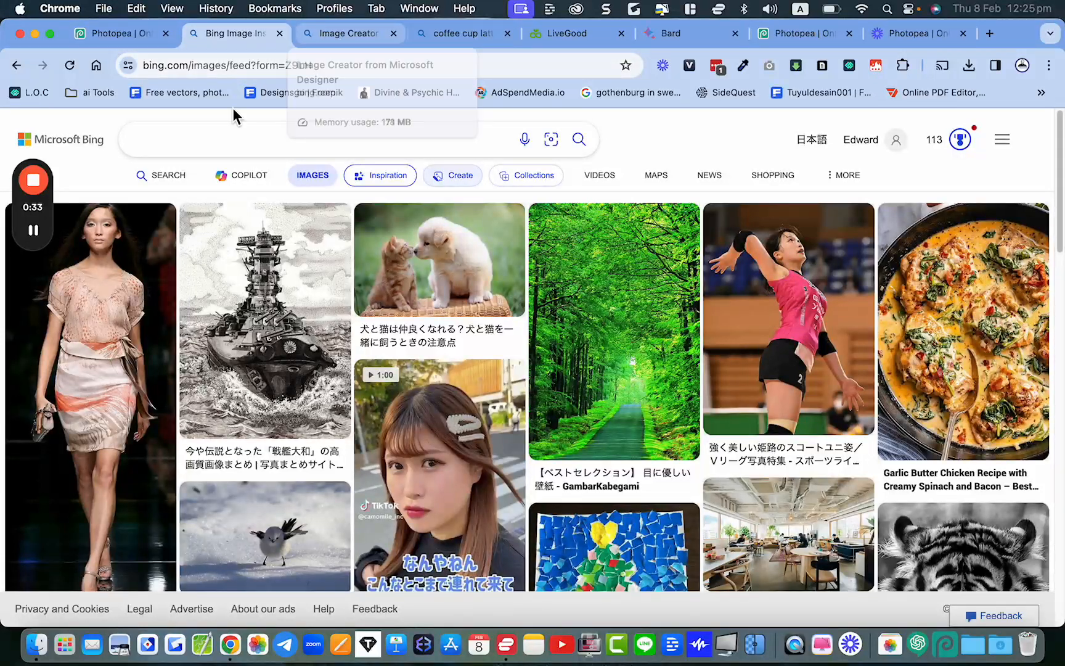
click(146, 66)
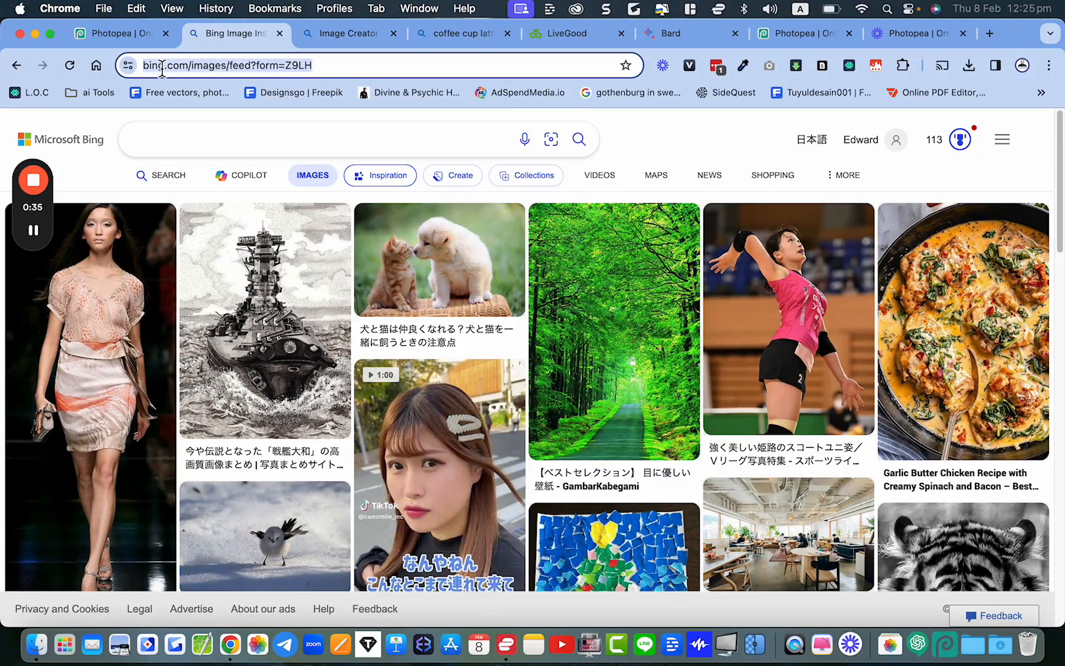
click(190, 66)
drag(256, 67, 381, 66)
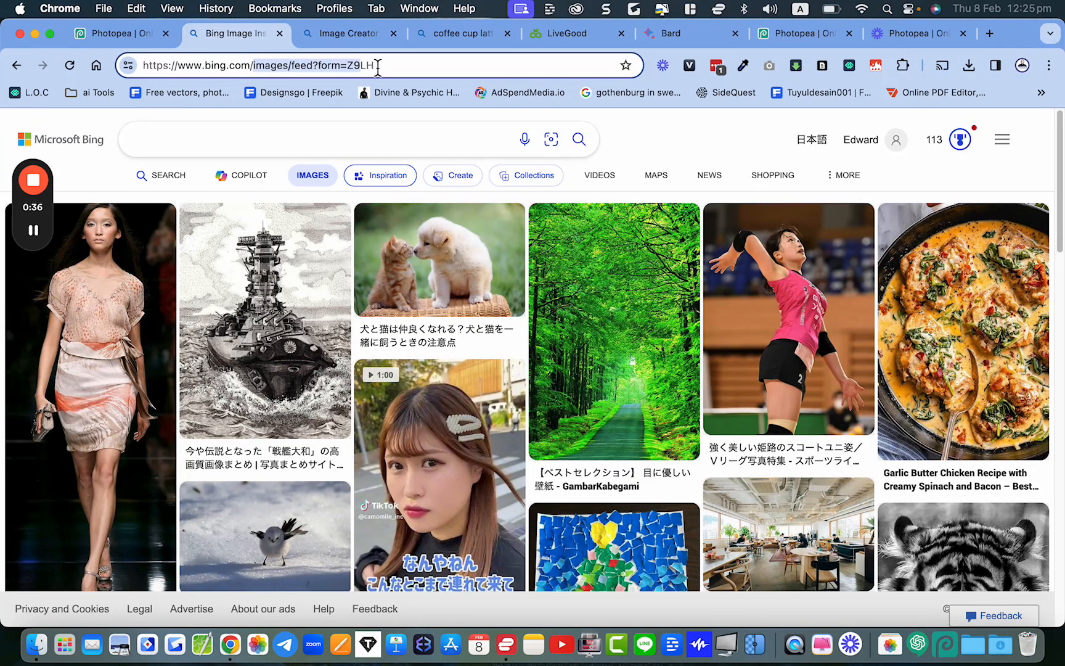
click(314, 179)
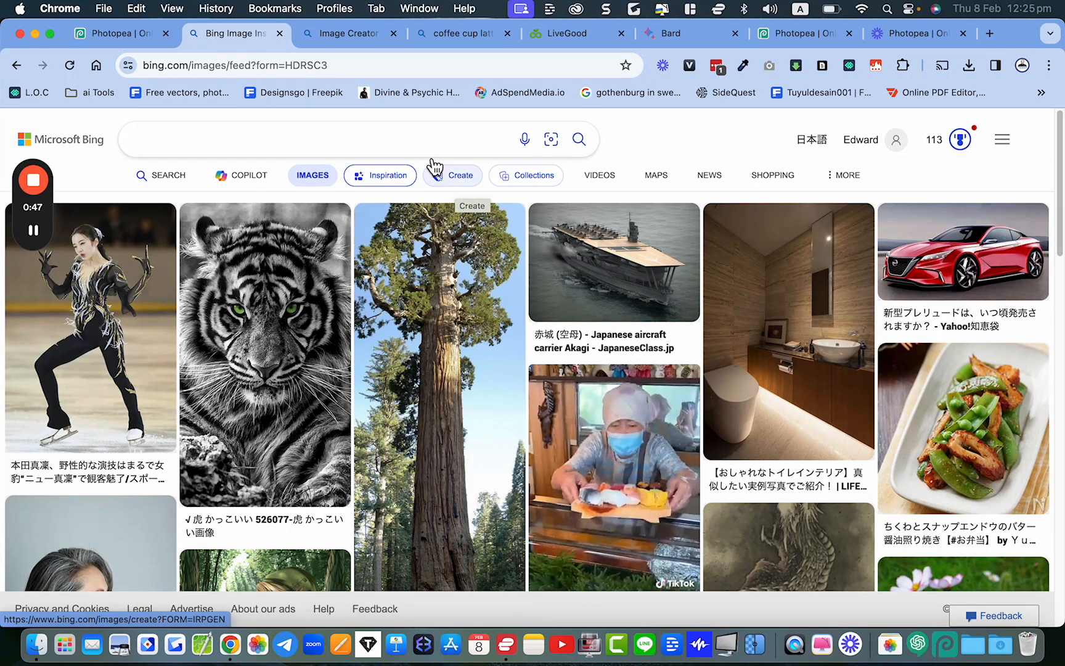
click(335, 34)
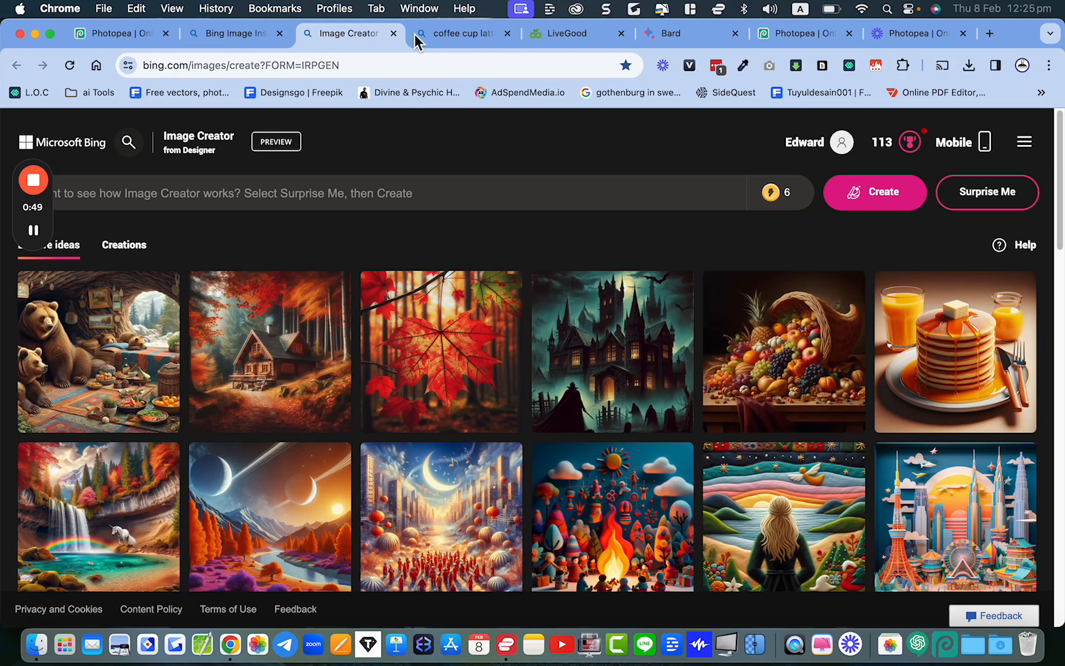
Step: Copy the generated latte image with the mountain-view window from Image Creator and open it as a new document in Photopea
click(436, 34)
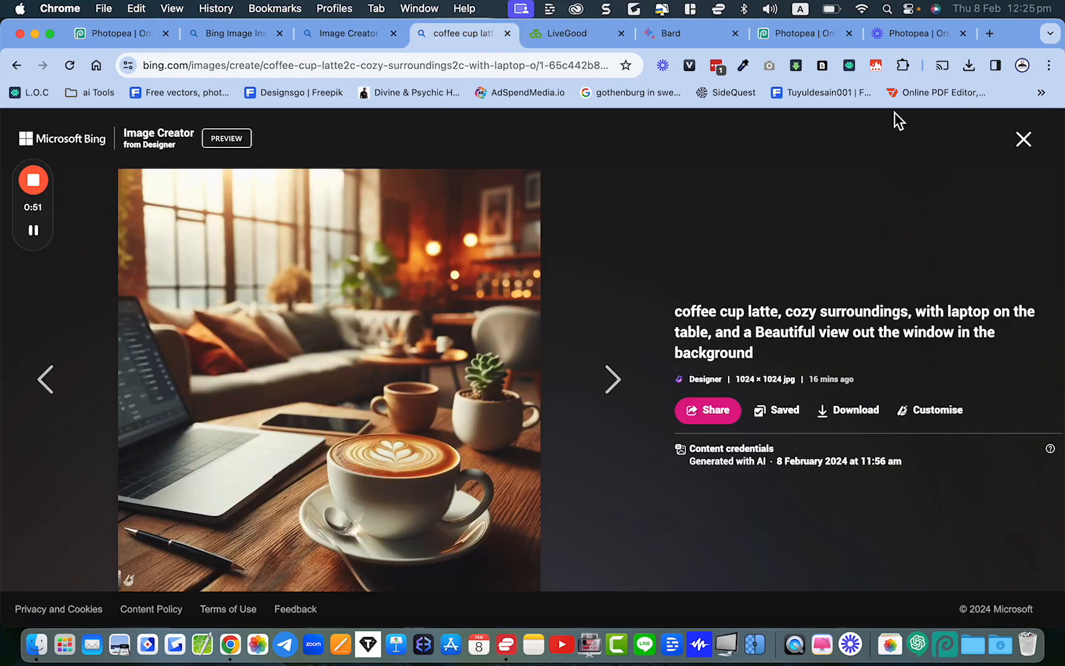
click(1024, 139)
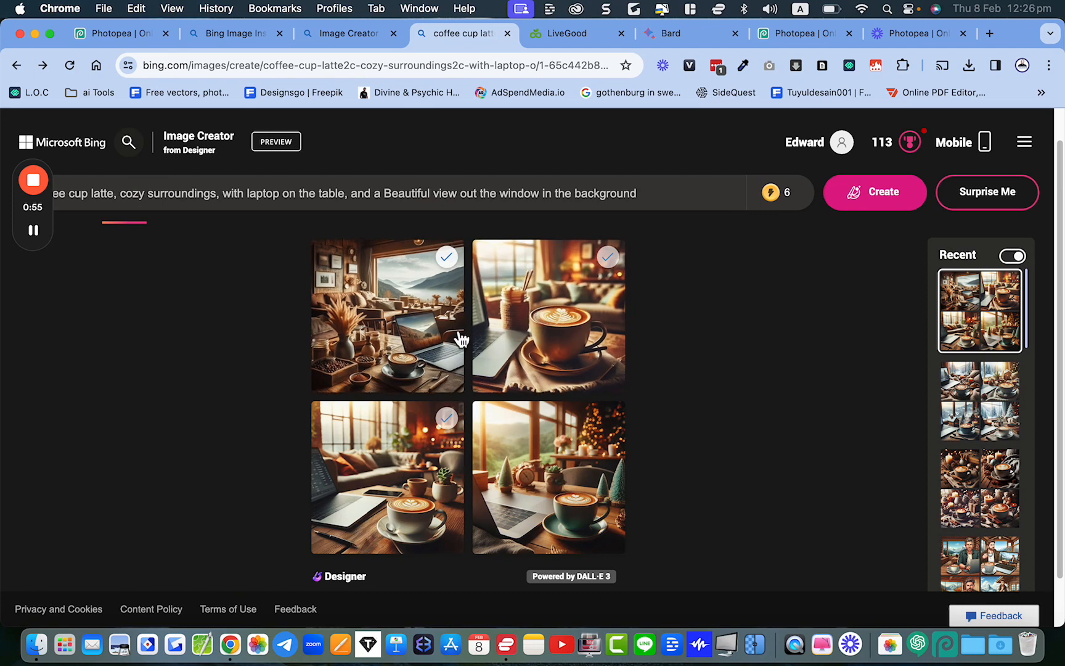
click(430, 323)
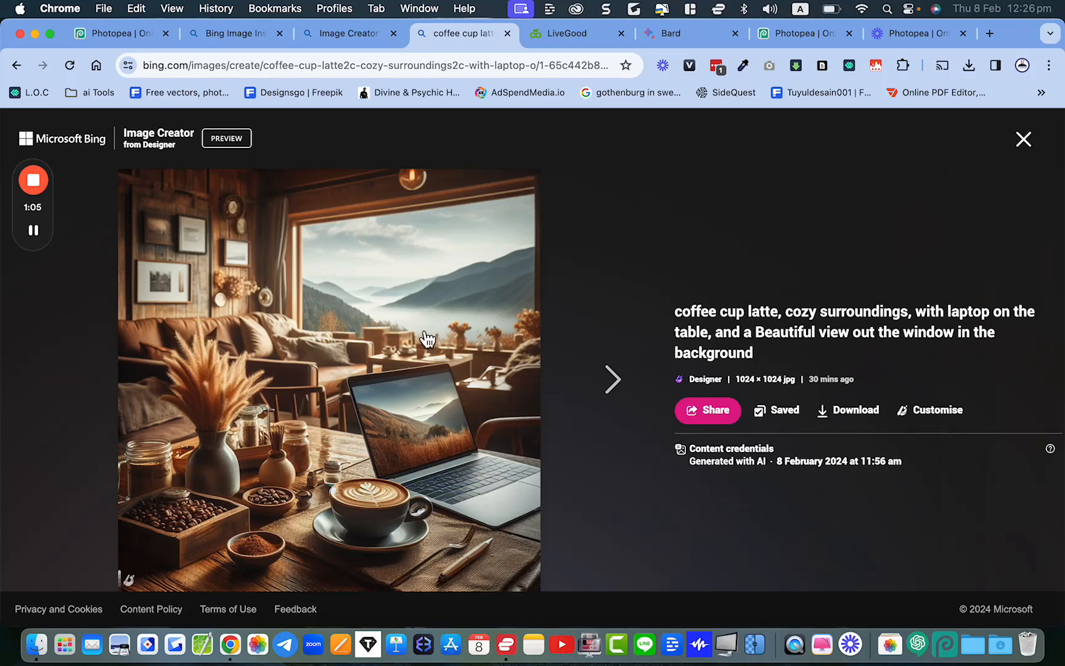
right_click(316, 324)
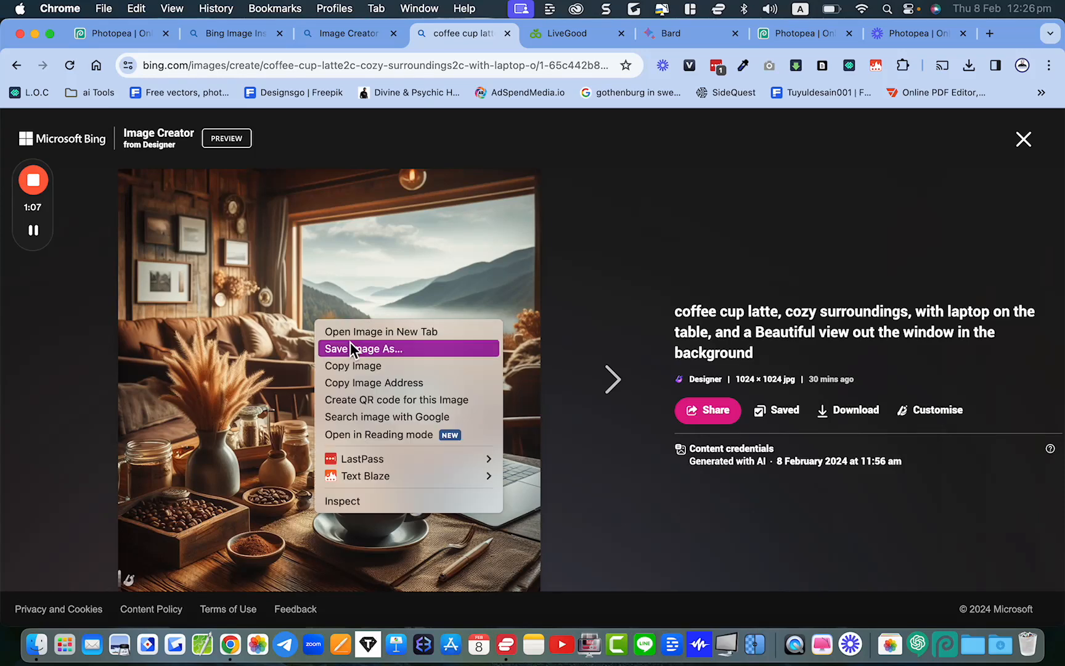
click(358, 366)
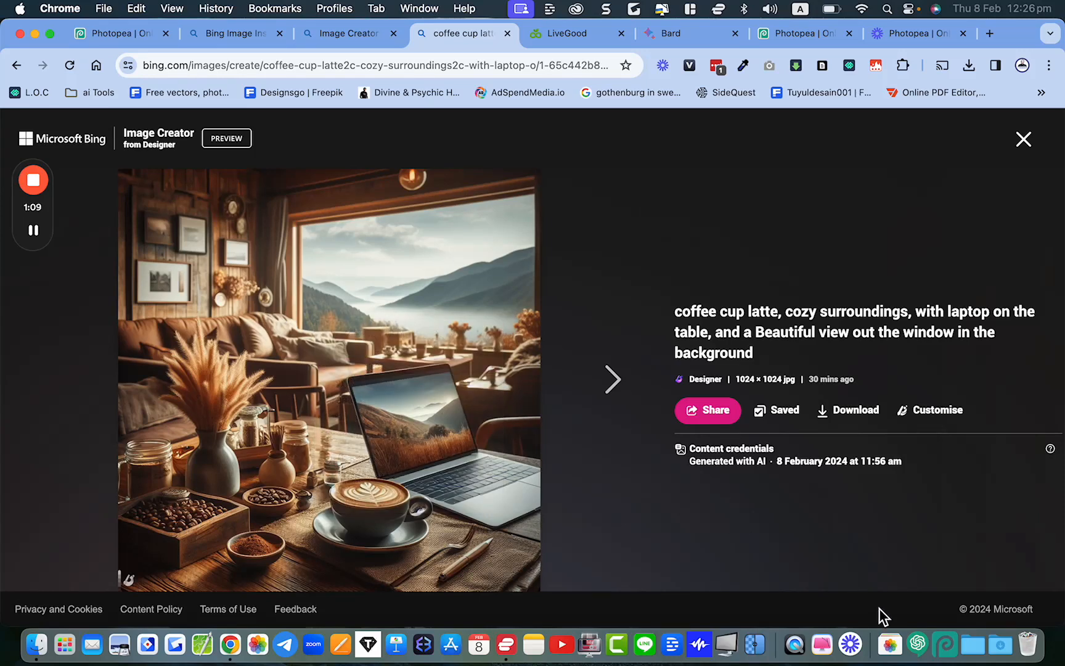
click(945, 653)
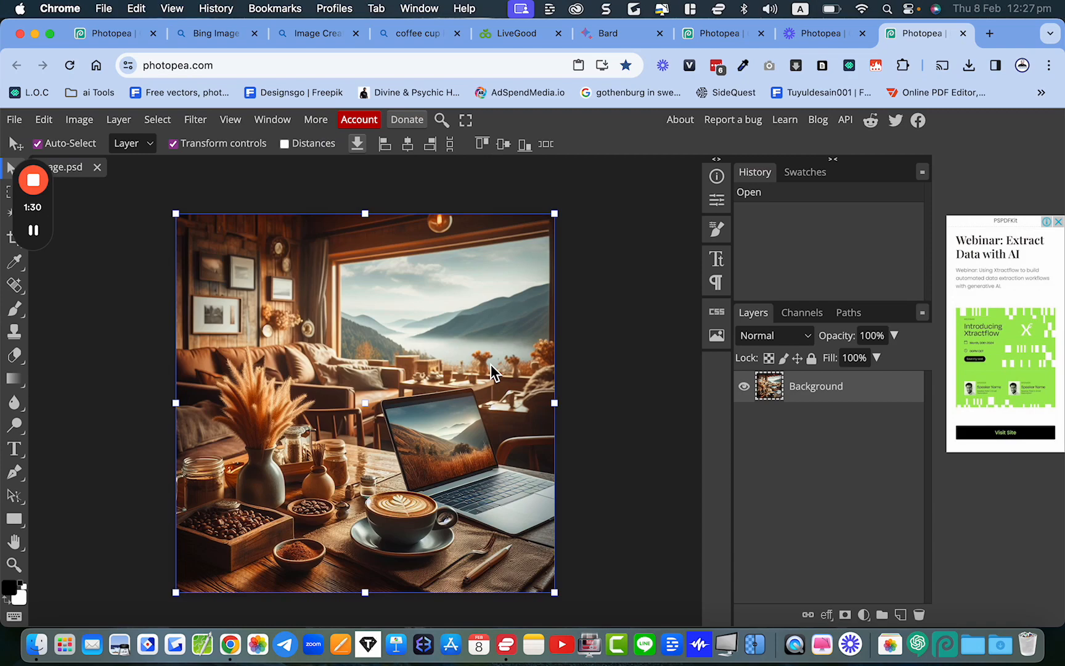
Step: Nudge the coffee scene on the Background layer slightly upward
scroll(491, 365, up, 5)
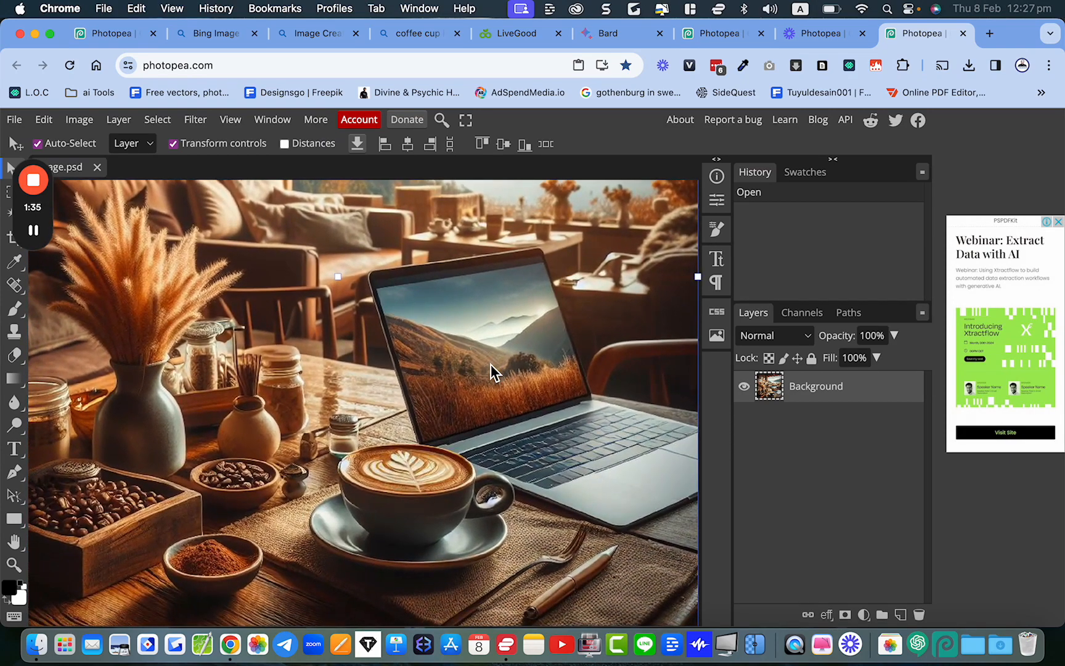
scroll(491, 365, down, 3)
scroll(490, 364, up, 3)
drag(491, 364, 483, 343)
scroll(483, 343, up, 2)
scroll(484, 332, up, 4)
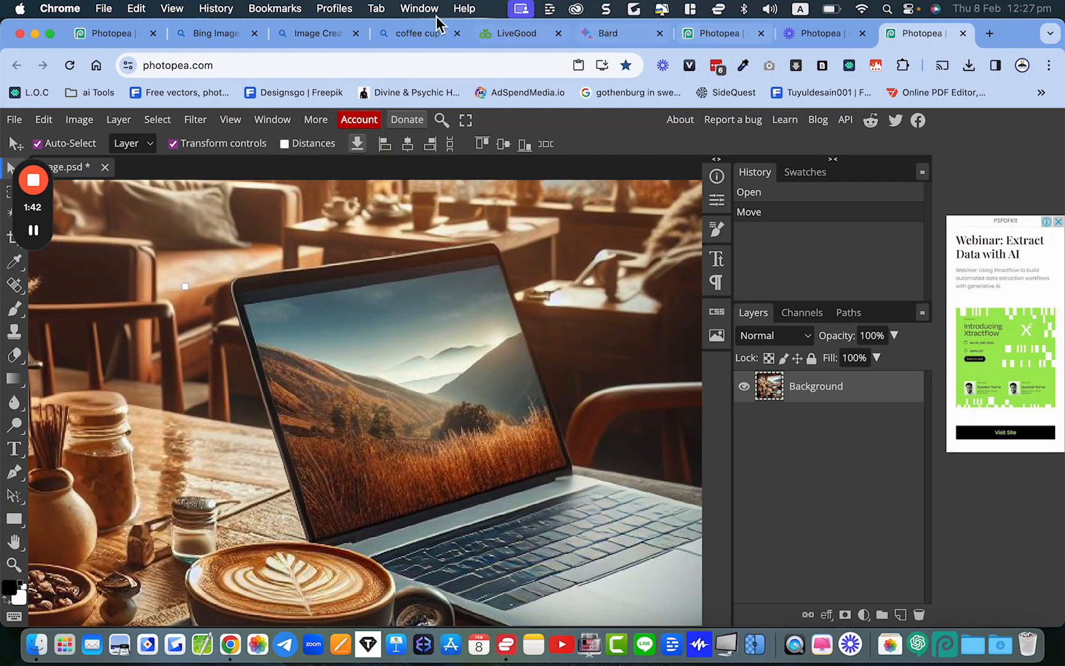
Step: Look at the source latte image in Image Creator again and return to the Photopea document
click(404, 34)
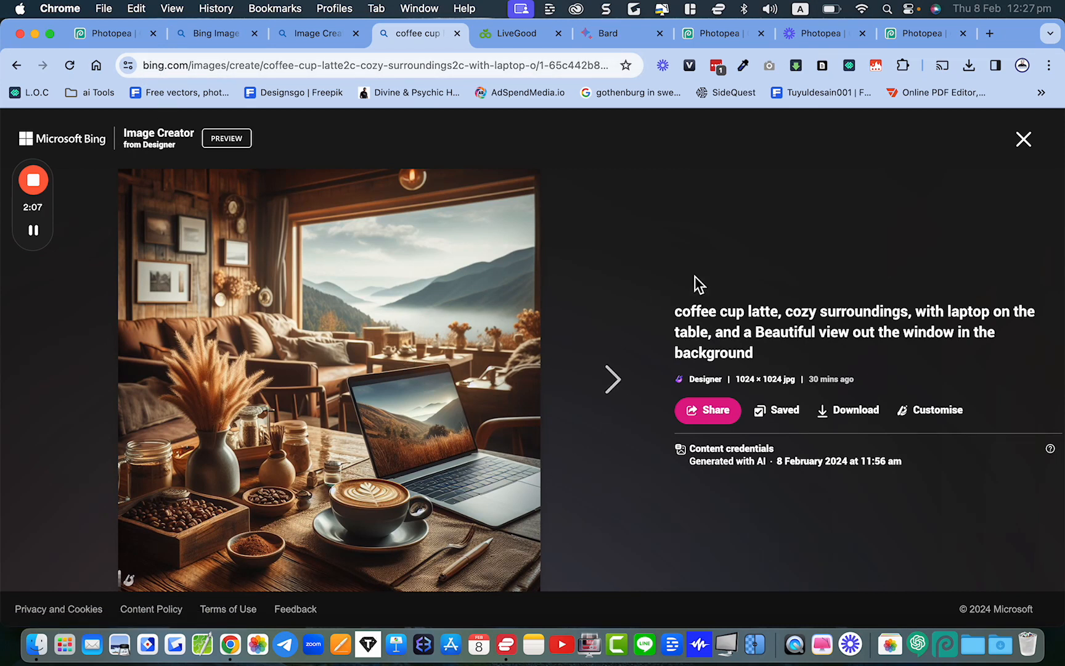
click(908, 34)
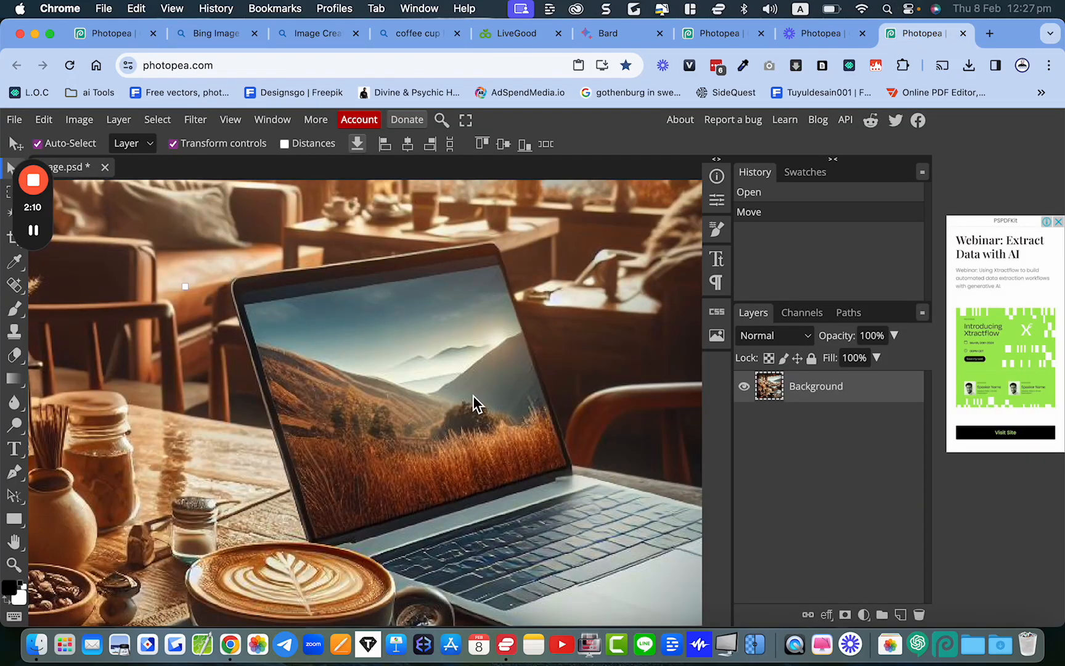
scroll(397, 417, down, 2)
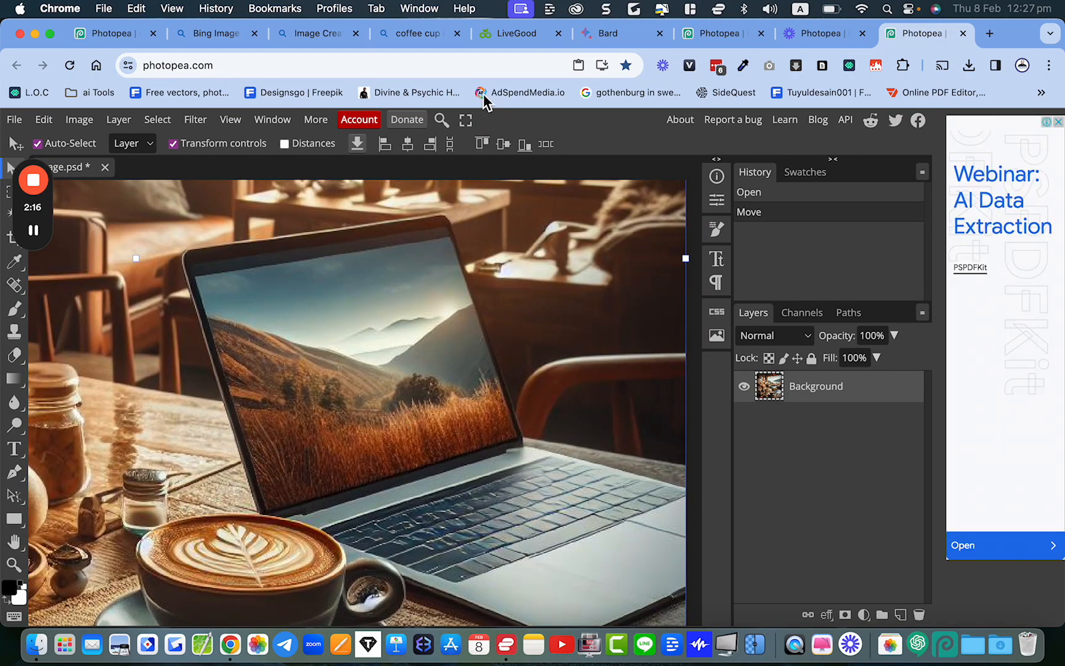
Step: Capture a screenshot of the LiveGood home page and paste it as a new layer over the coffee scene in Photopea
click(500, 40)
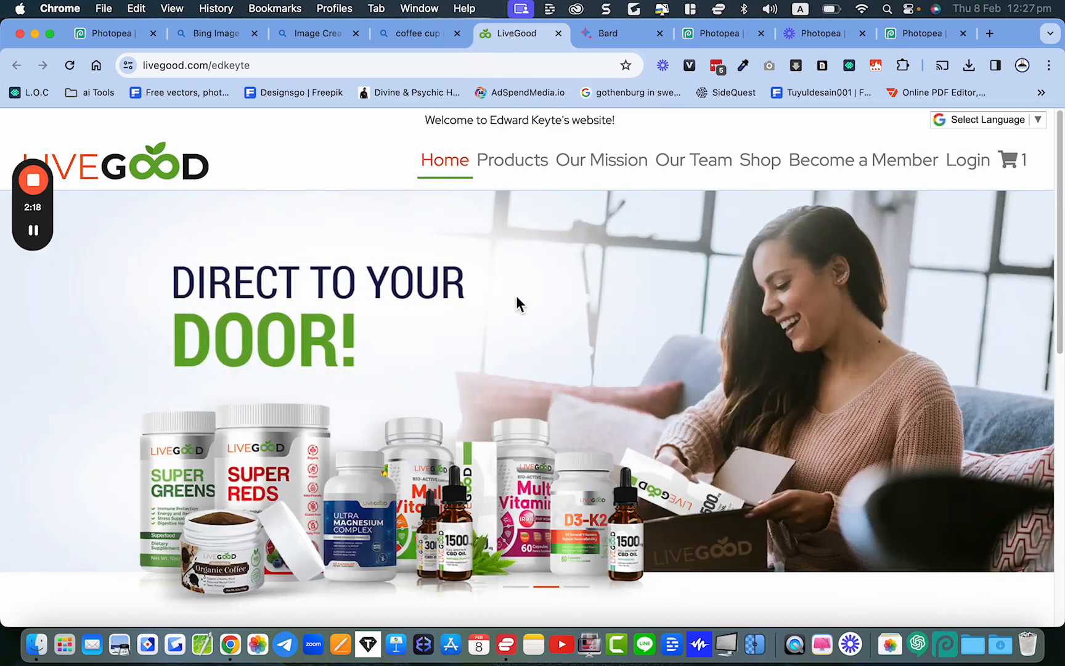
key(super+shift+4)
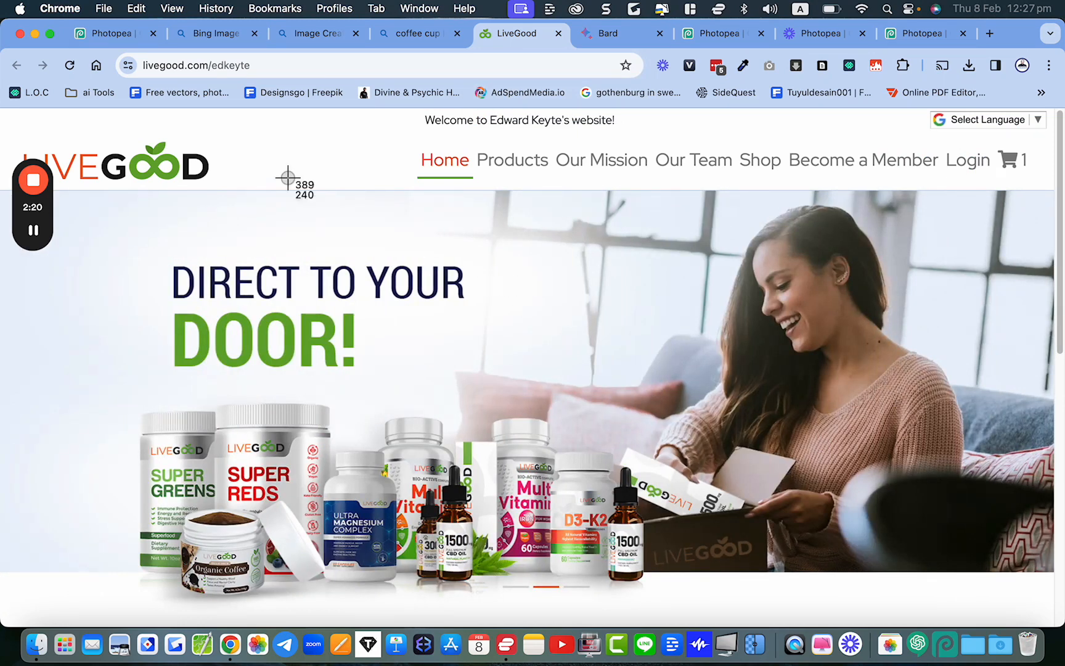
drag(2, 109, 1054, 624)
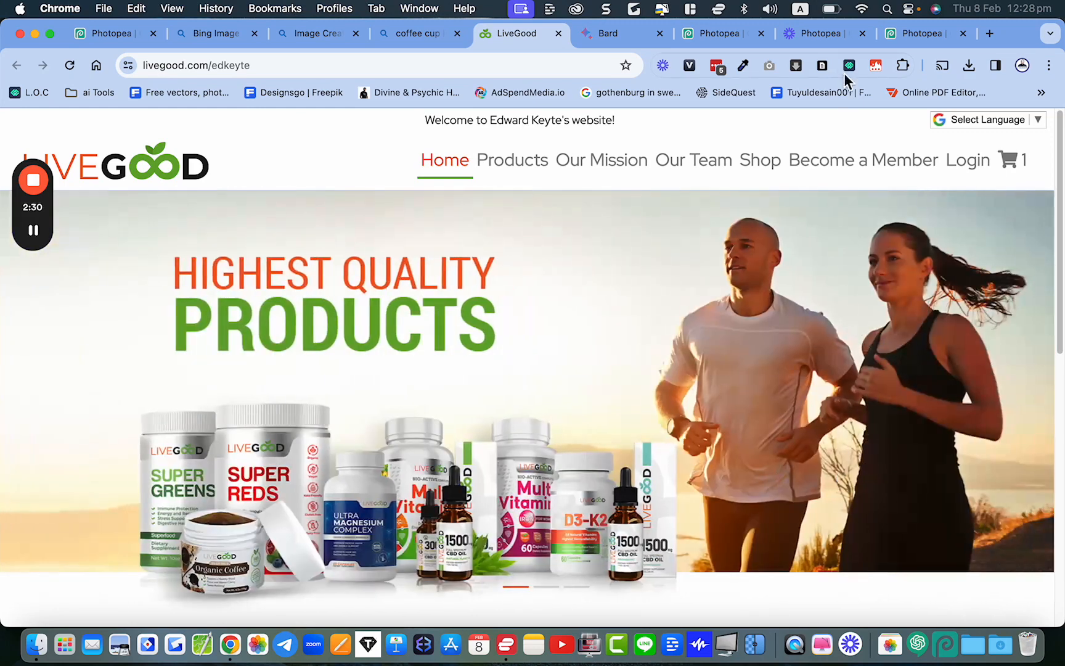
click(904, 36)
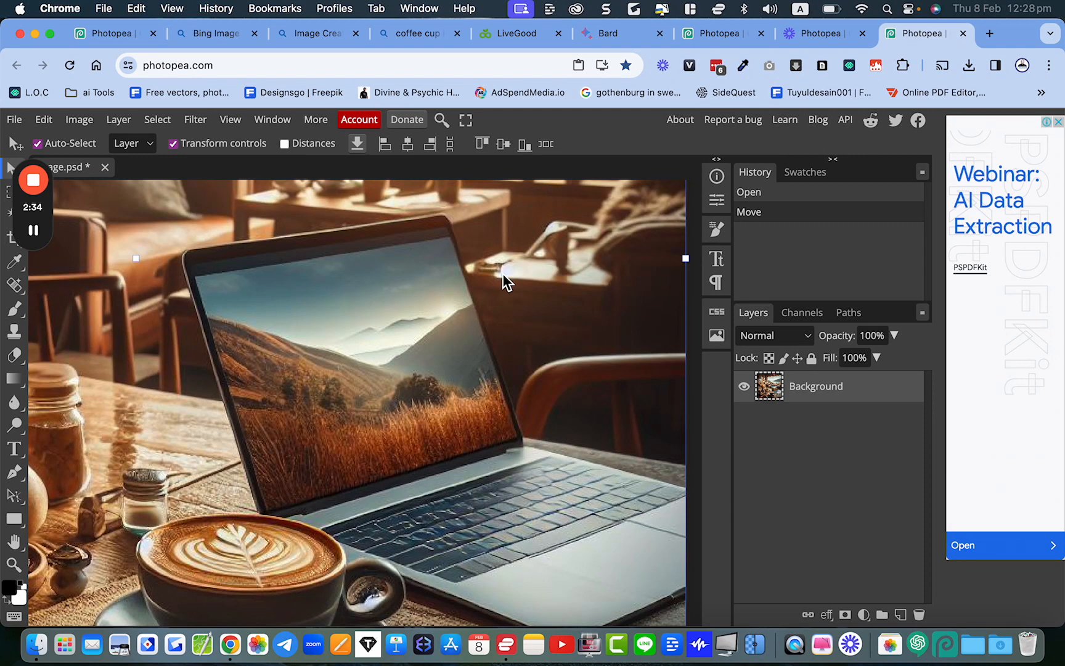
key(super+v)
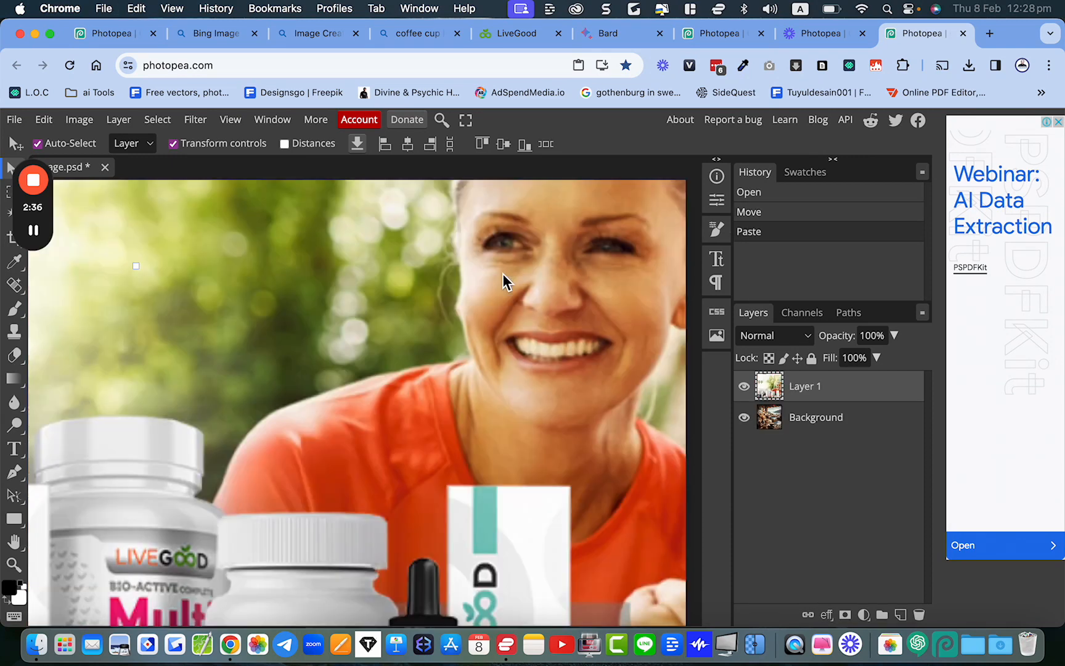
Step: Scale the pasted website screenshot to about 12.43% and position it over the laptop screen at about X 744 px, Y 608 px
scroll(401, 325, down, 2)
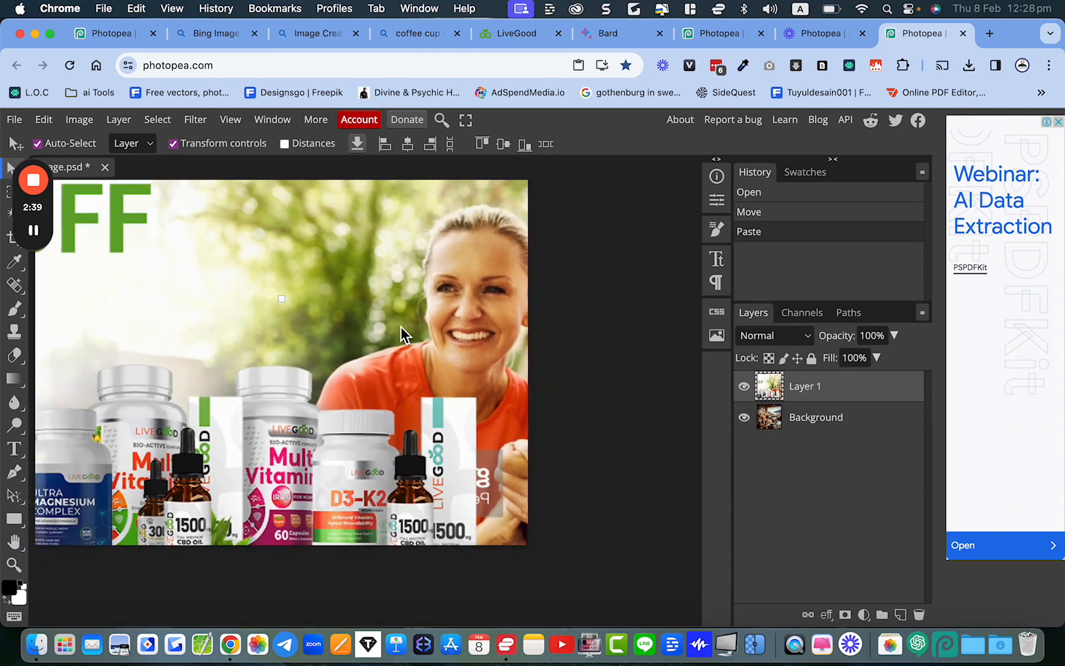
scroll(400, 334, down, 3)
scroll(394, 309, up, 2)
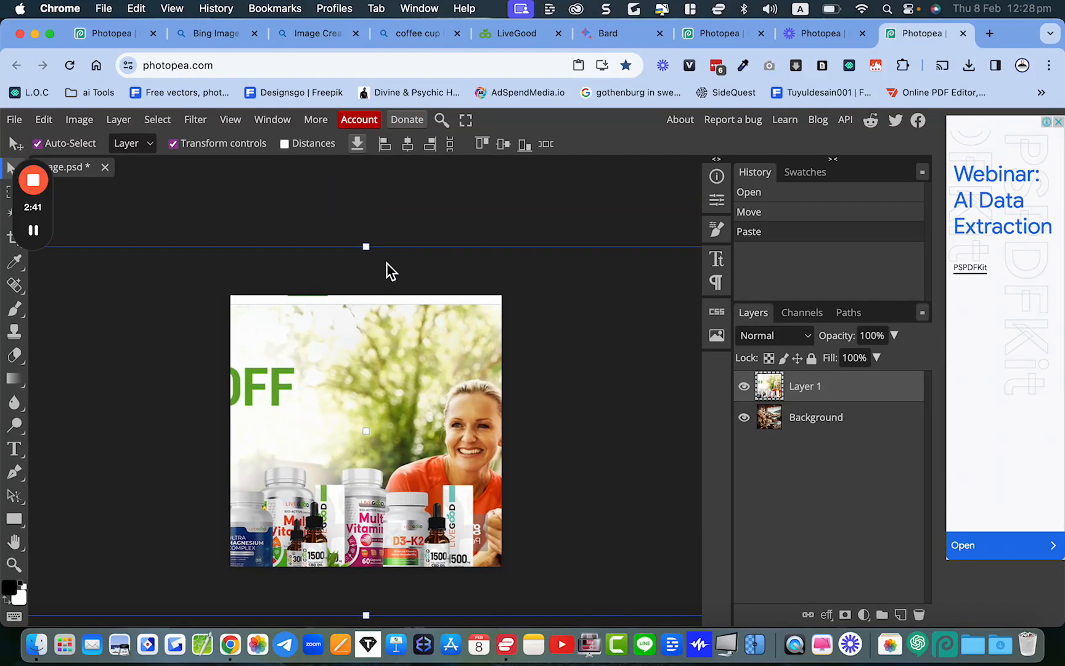
drag(367, 246, 399, 344)
scroll(394, 532, down, 2)
scroll(395, 333, up, 2)
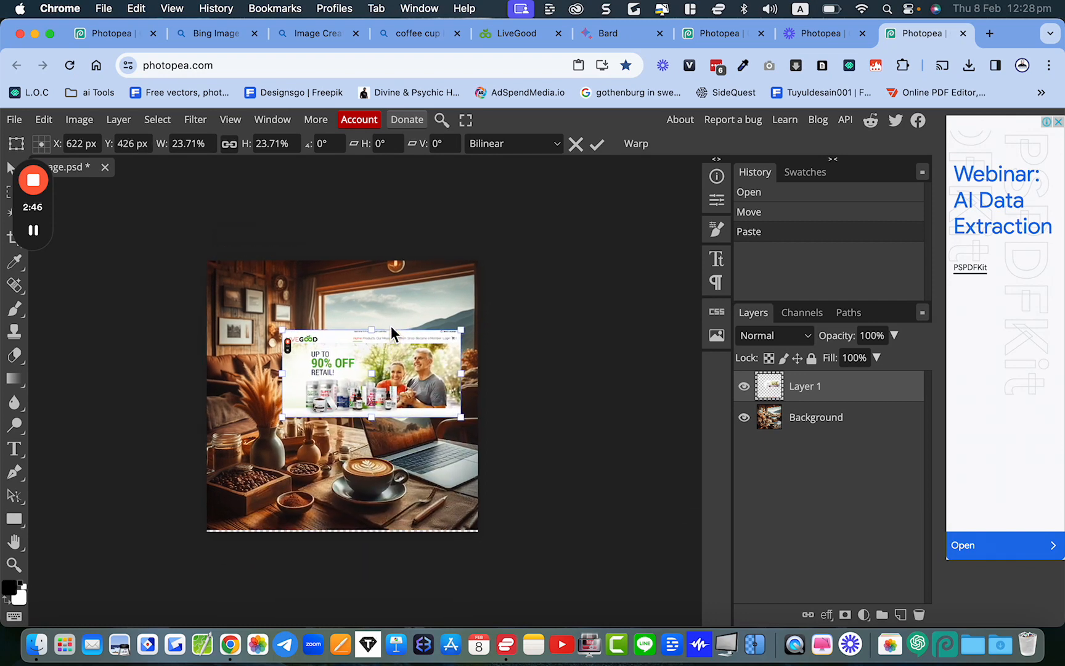
scroll(391, 327, up, 5)
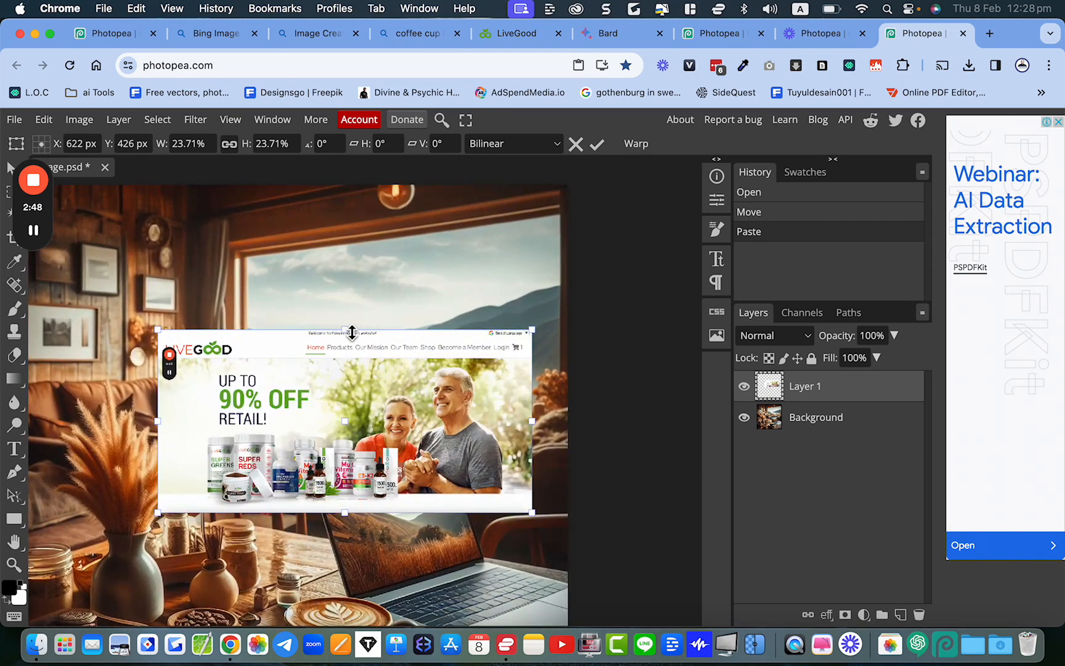
drag(347, 331, 345, 416)
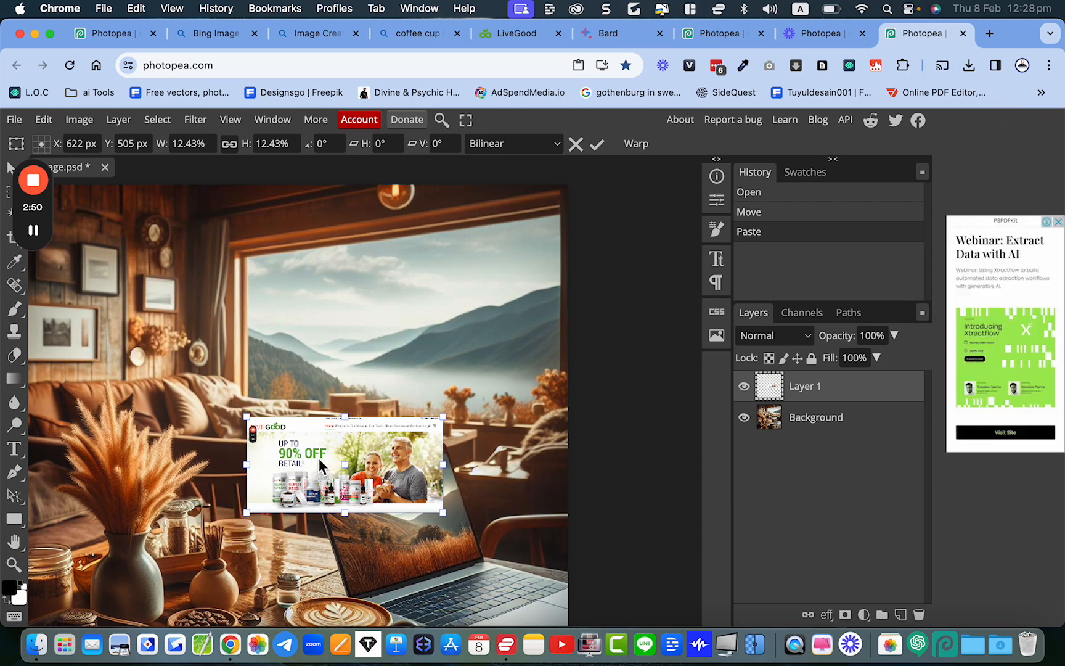
drag(320, 460, 386, 515)
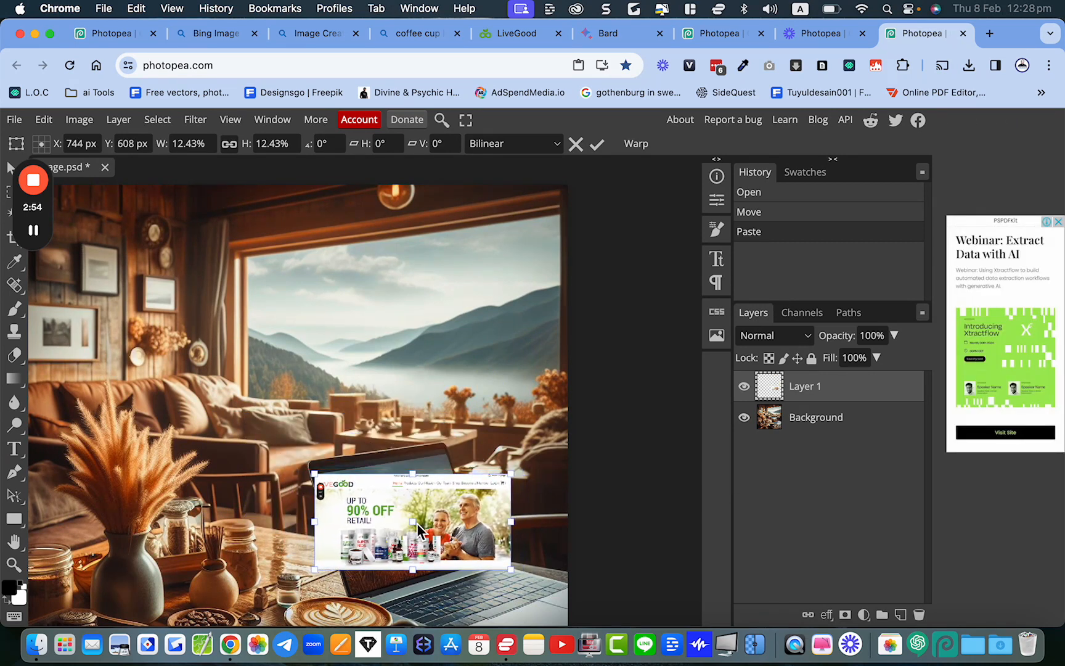
Step: Distort the website screenshot so its four corners match the laptop screen's corners, and apply the transform
scroll(344, 355, up, 5)
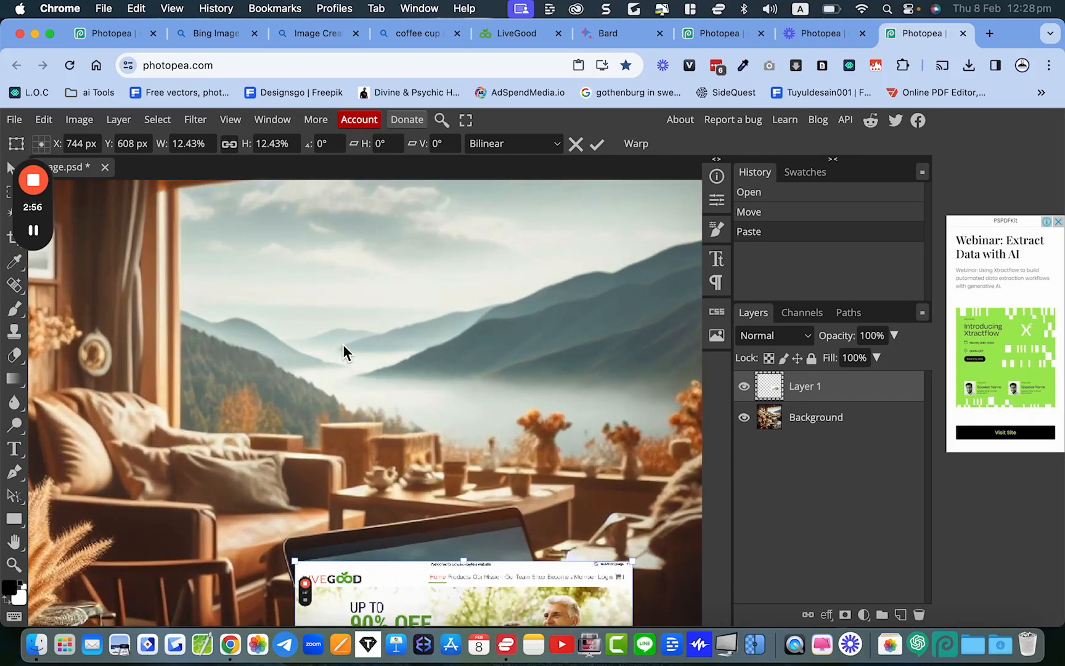
scroll(343, 344, down, 5)
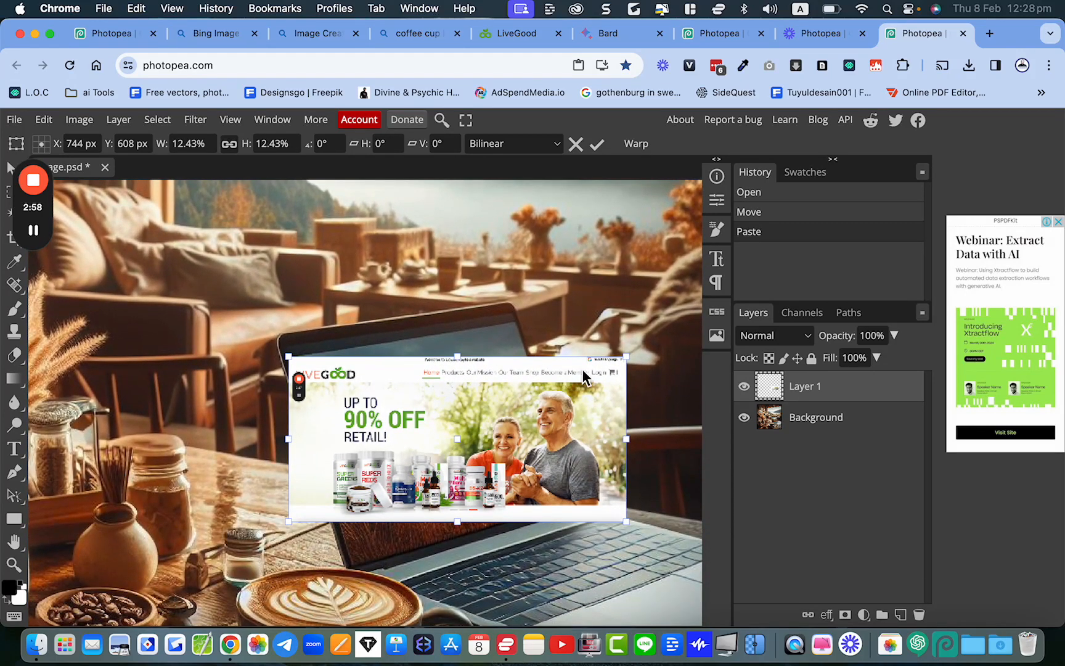
drag(627, 357, 520, 326)
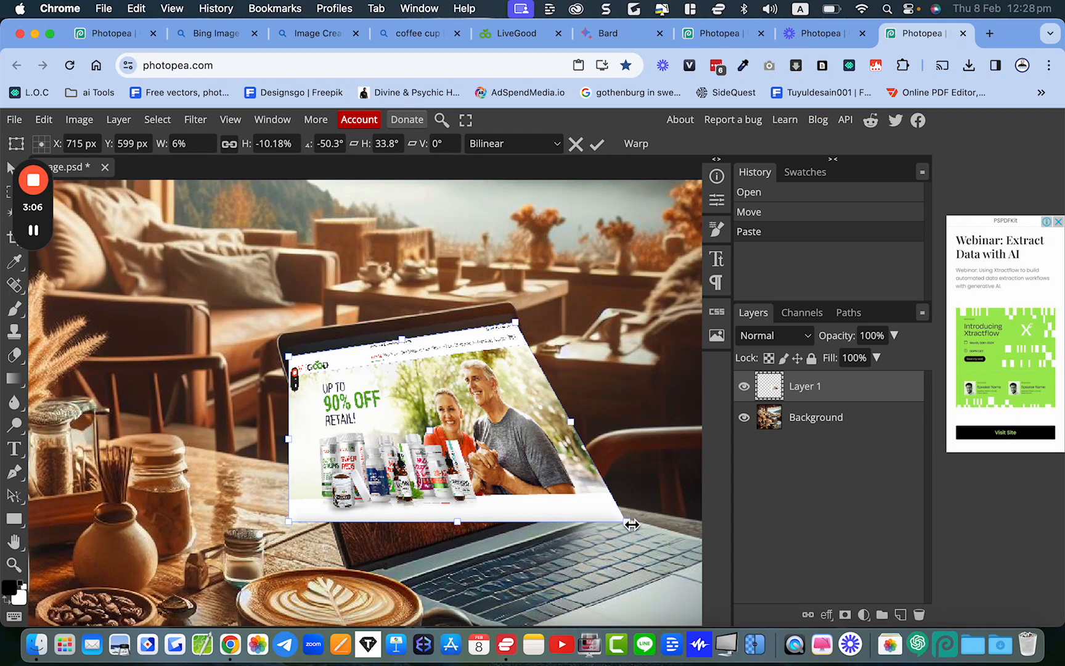
drag(632, 524, 576, 501)
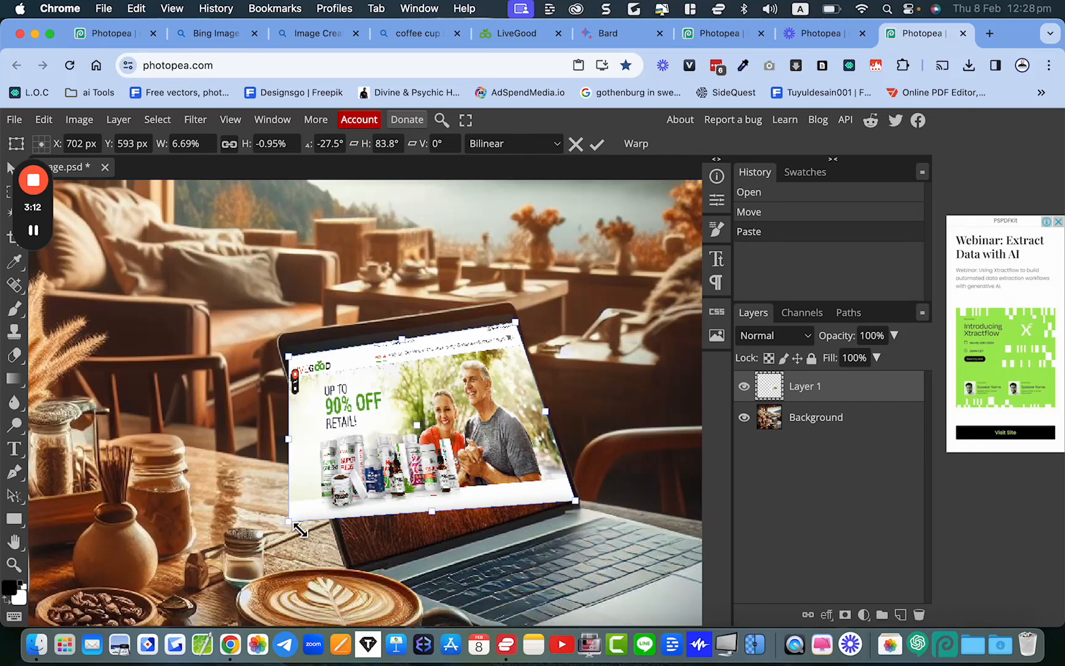
drag(290, 524, 355, 568)
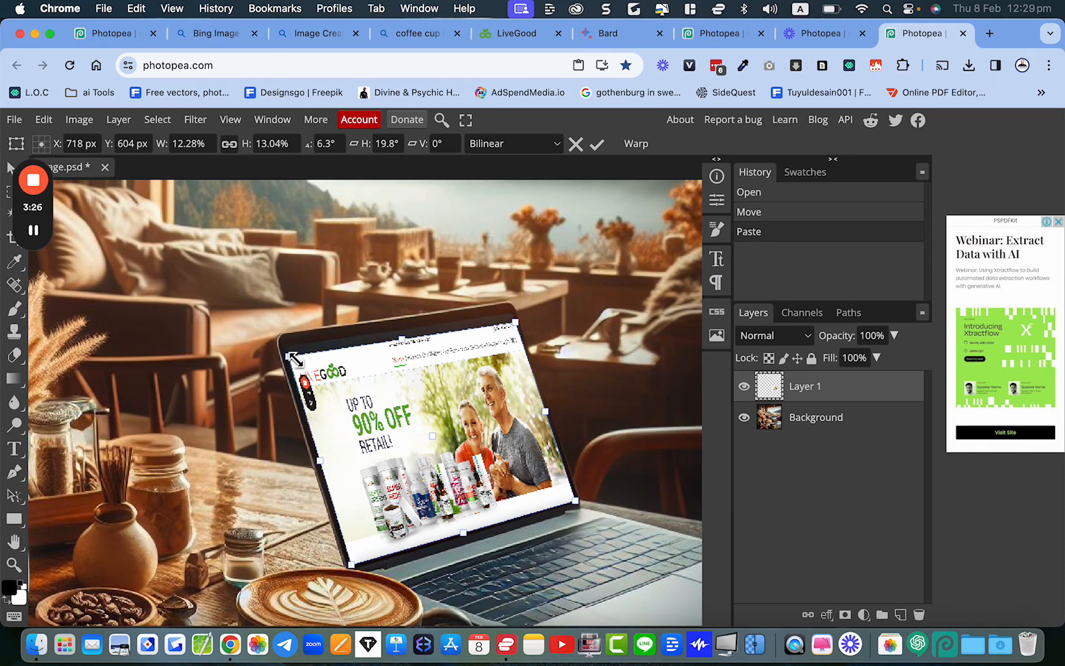
drag(288, 356, 287, 349)
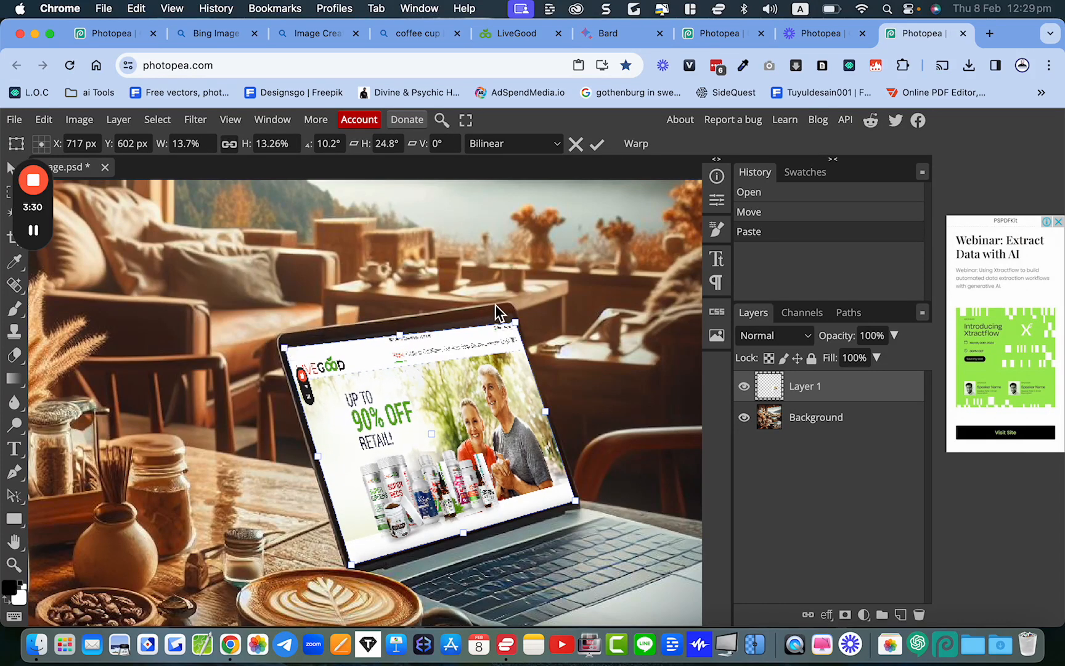
drag(518, 324, 516, 315)
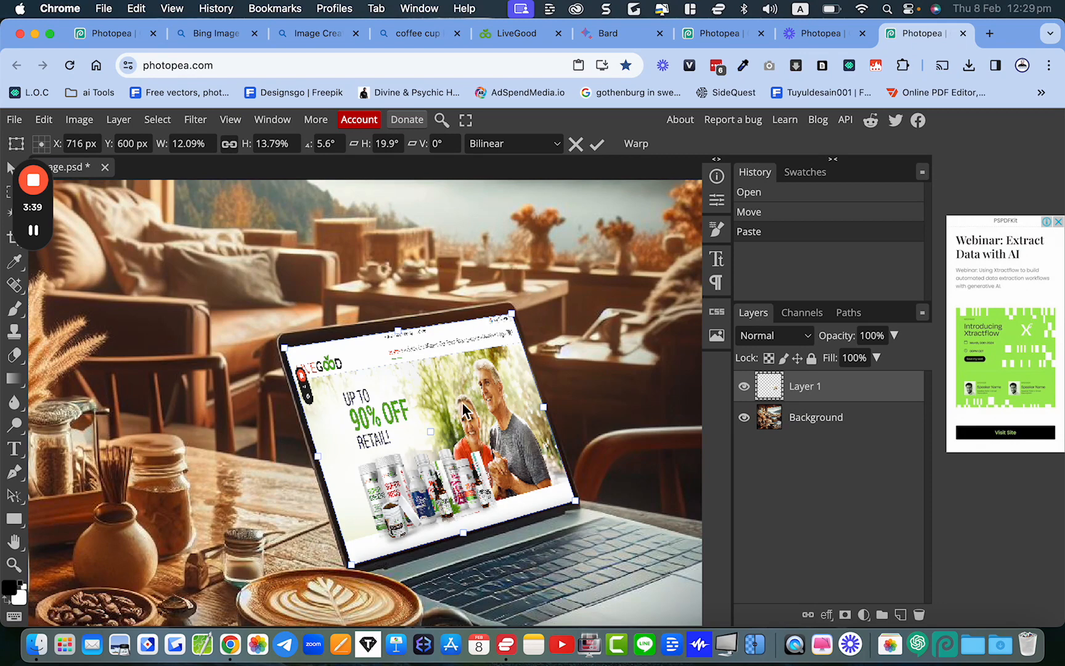
click(597, 144)
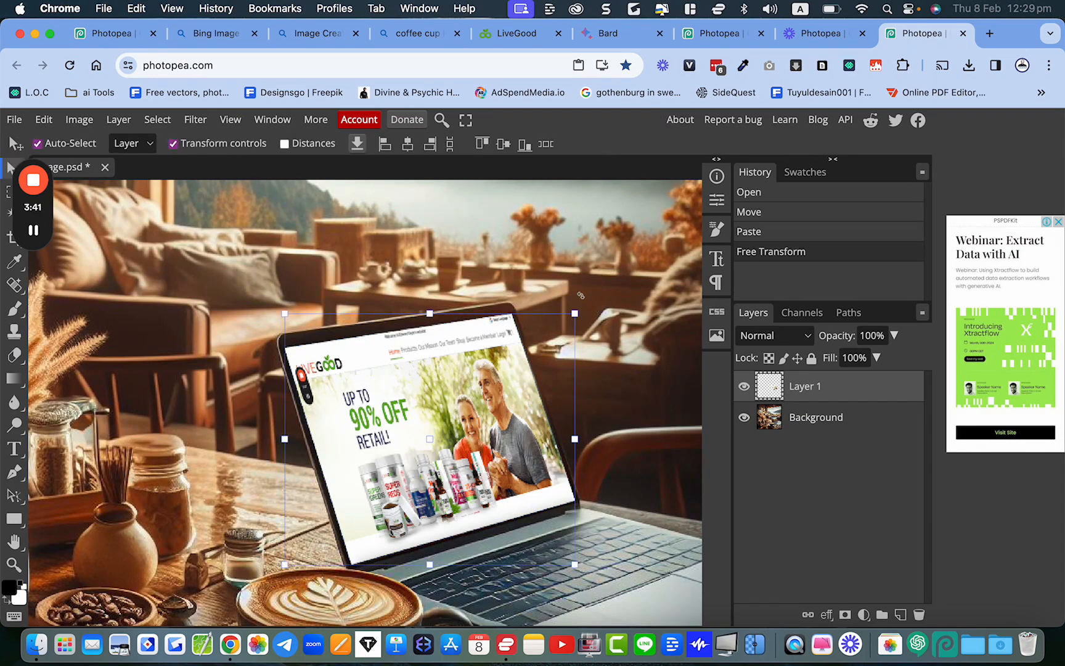
Step: Select the website screenshot layer over the coffee scene and try the Screen blend mode on it
scroll(581, 296, down, 5)
scroll(581, 296, up, 3)
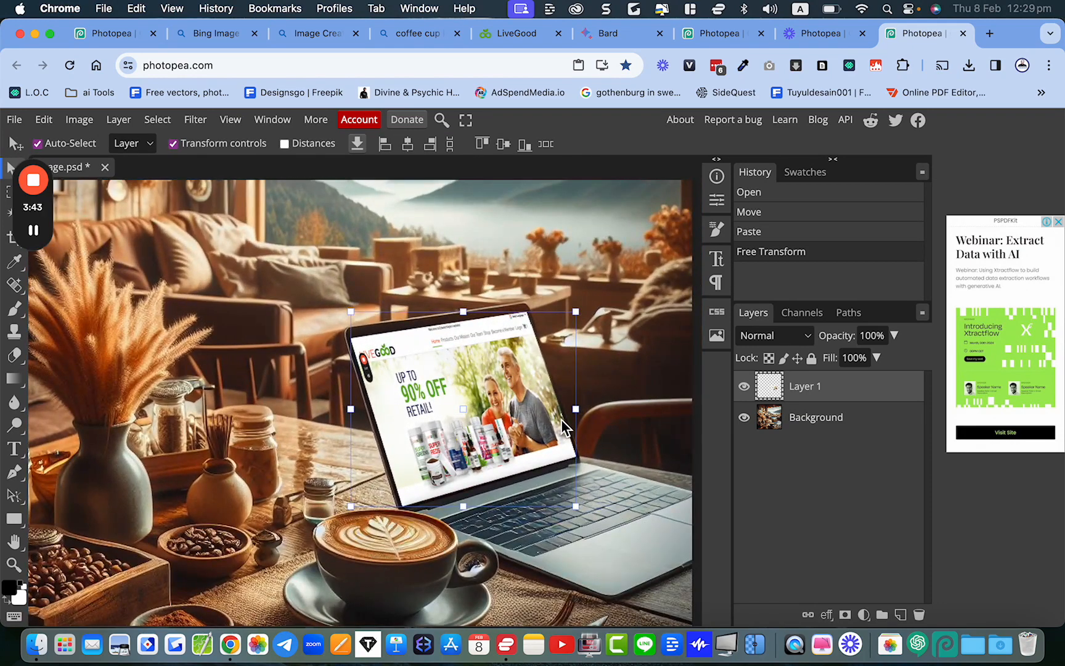
scroll(561, 420, right, 2)
click(601, 343)
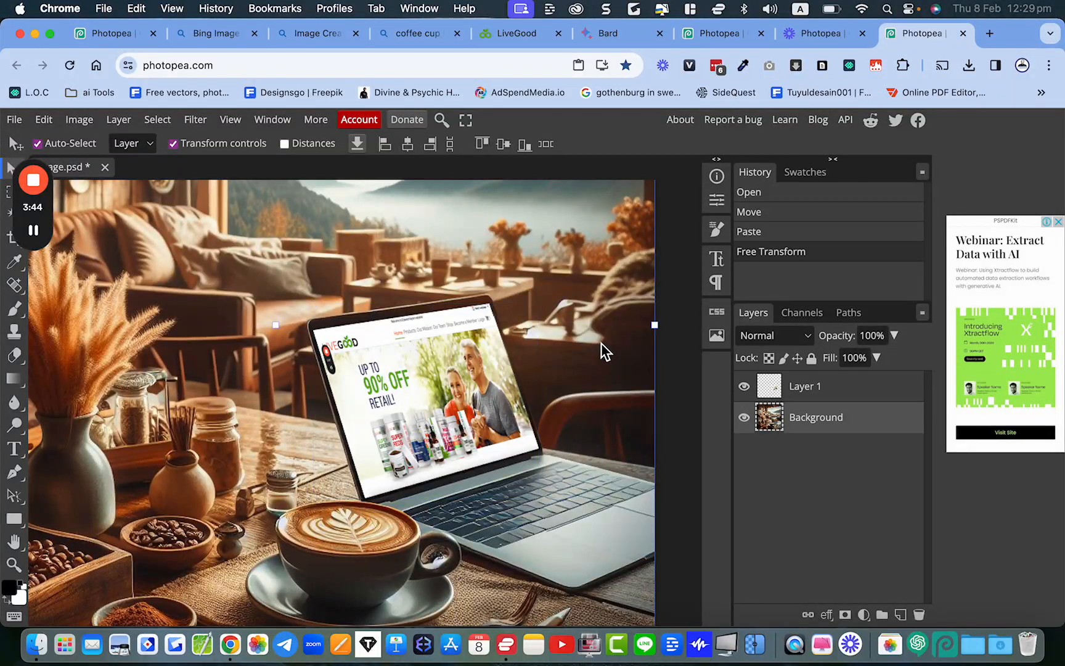
click(478, 381)
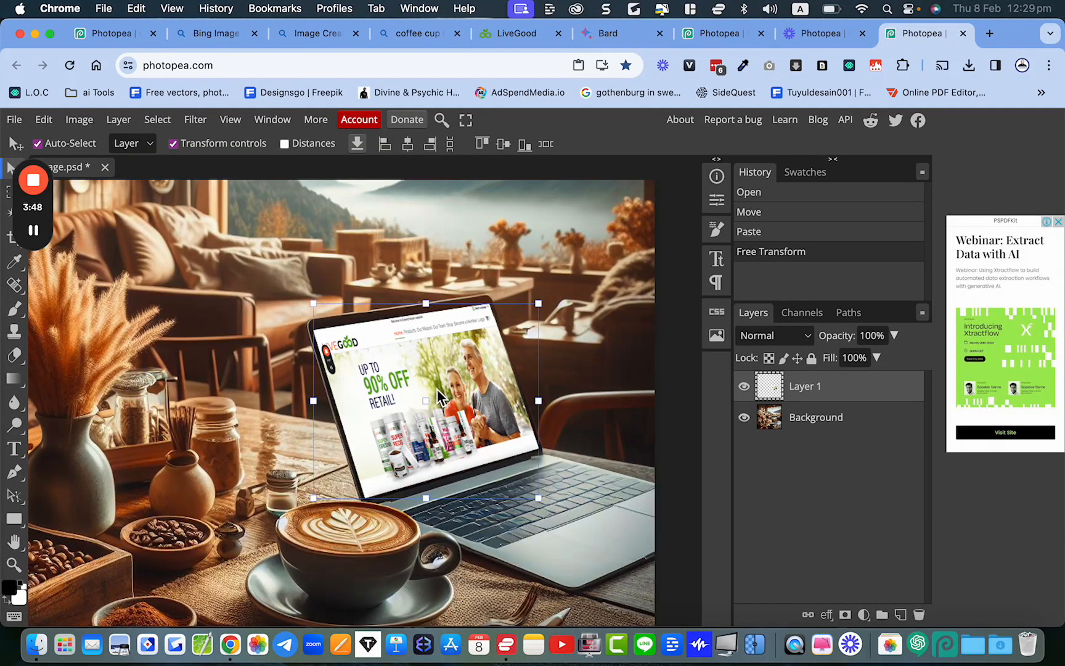
scroll(420, 395, right, 2)
scroll(421, 395, down, 1)
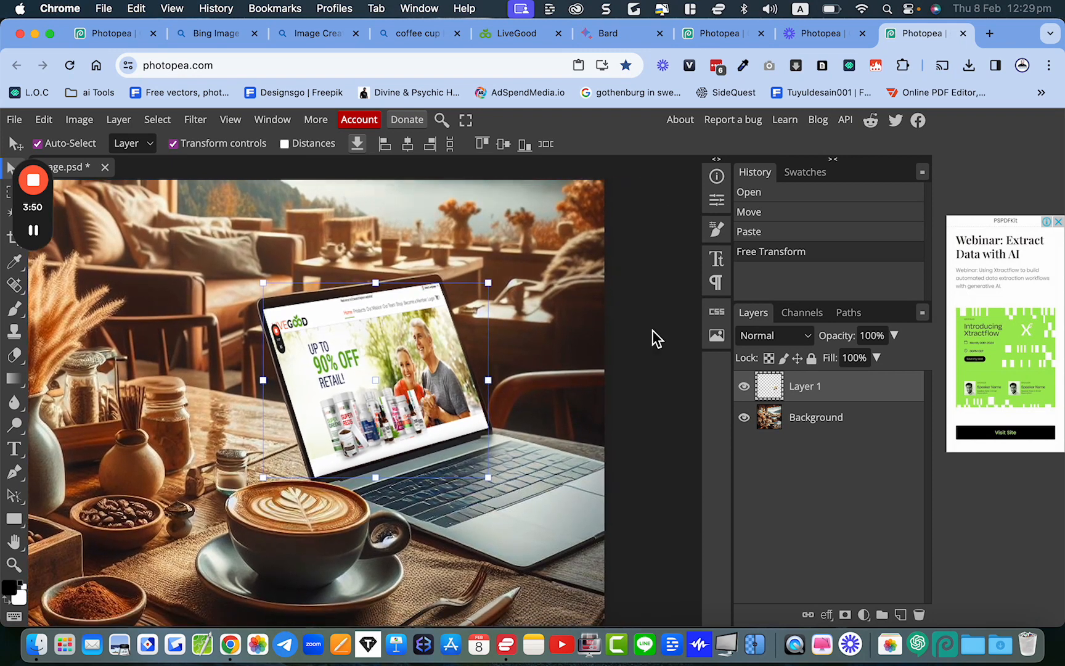
click(763, 336)
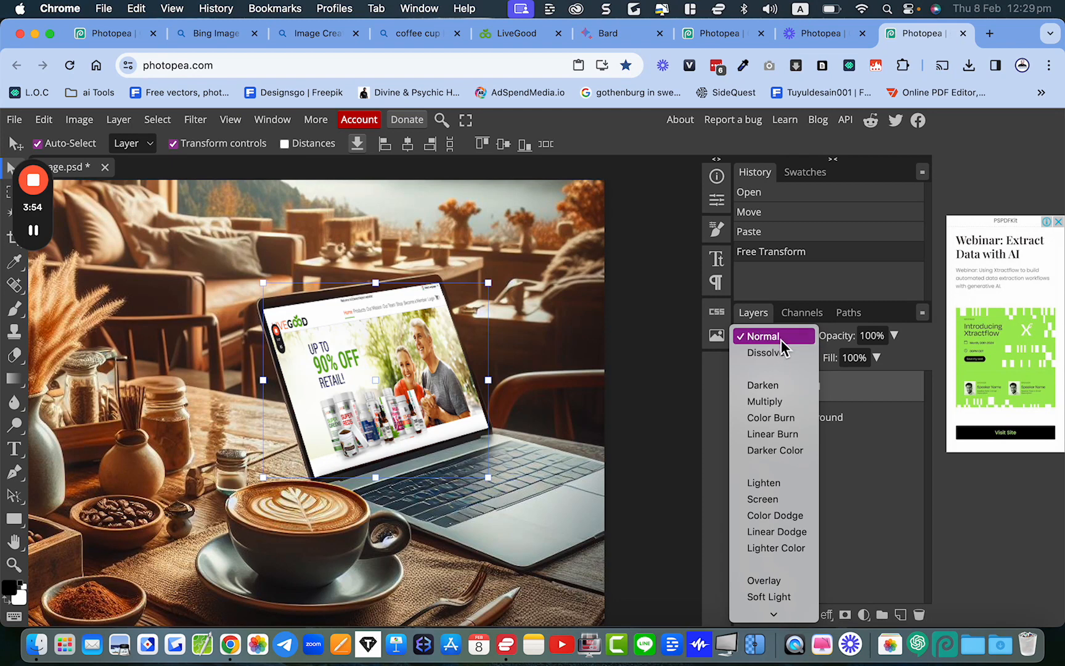
click(763, 501)
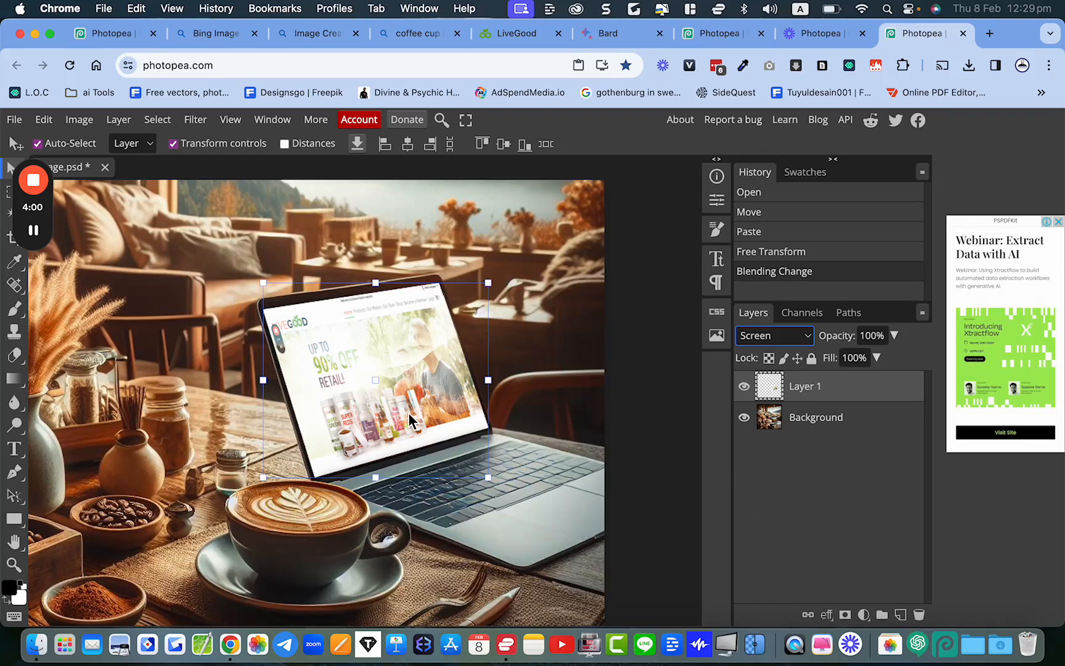
Step: Adjust the website screenshot layer's fill opacity, ending at 100%
scroll(417, 392, down, 3)
scroll(415, 386, up, 3)
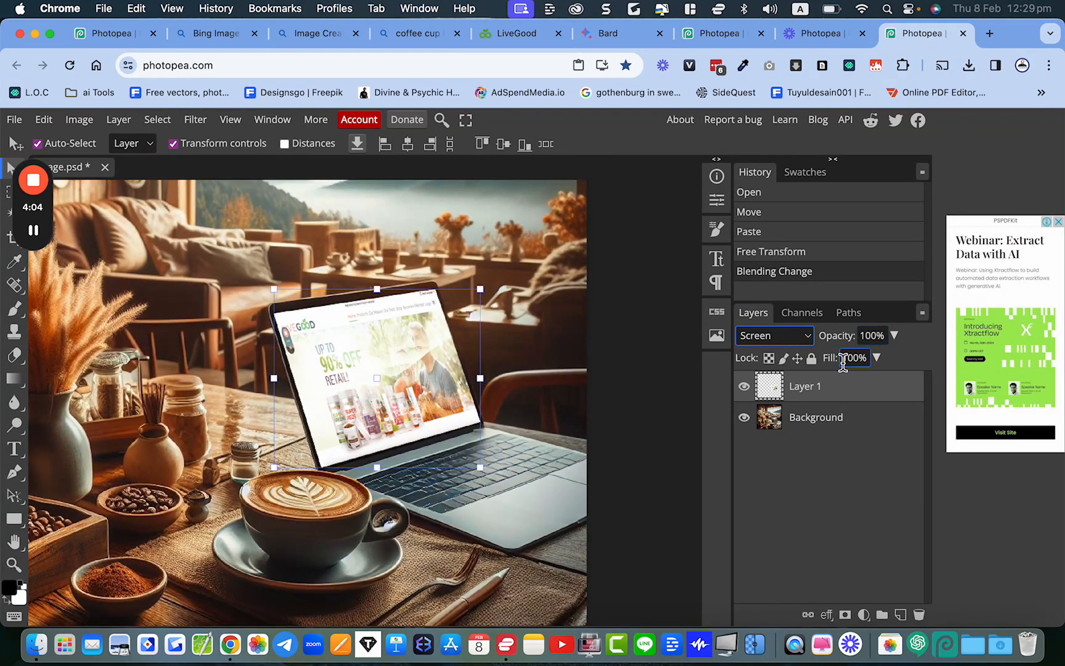
click(878, 364)
drag(877, 389, 899, 388)
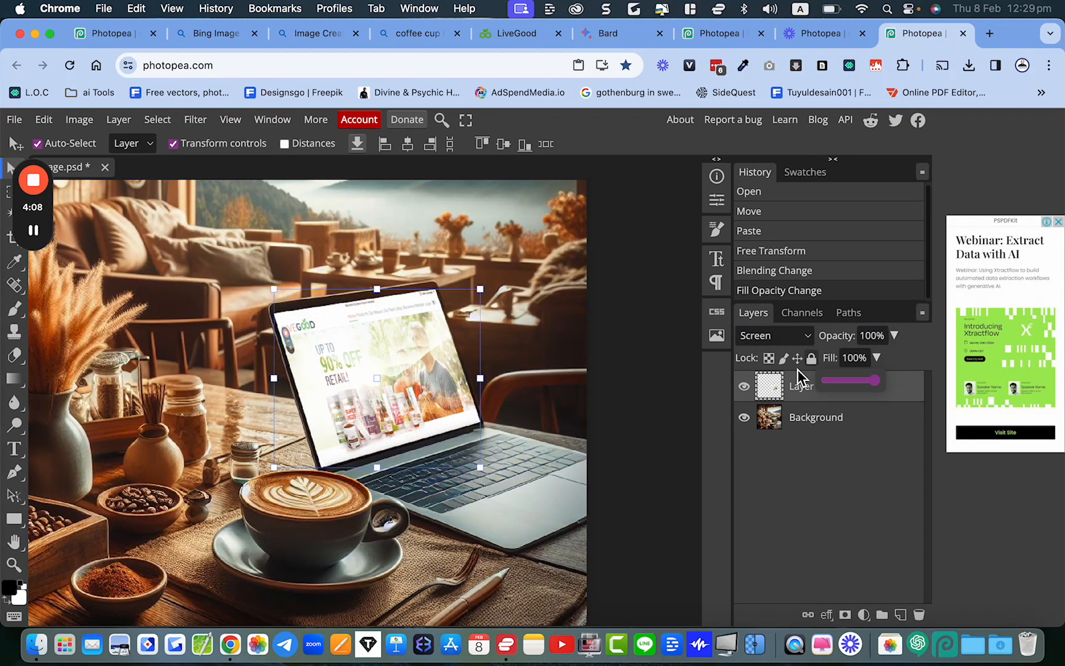
Step: Try the Overlay blend mode on the website screenshot layer and check the laptop screen's look
click(785, 336)
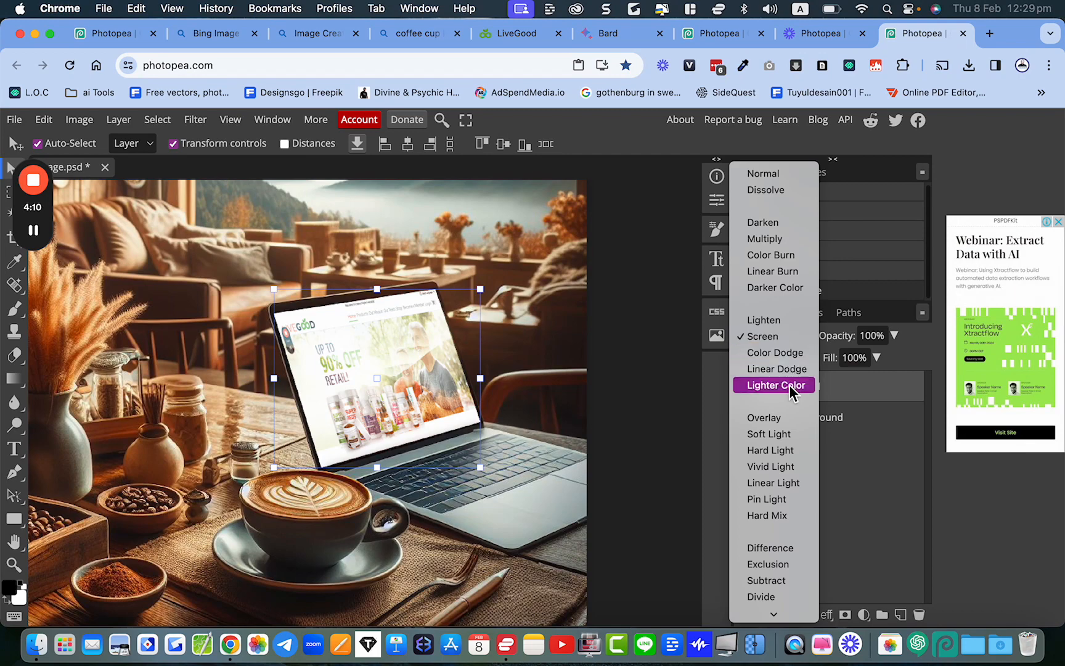
click(791, 417)
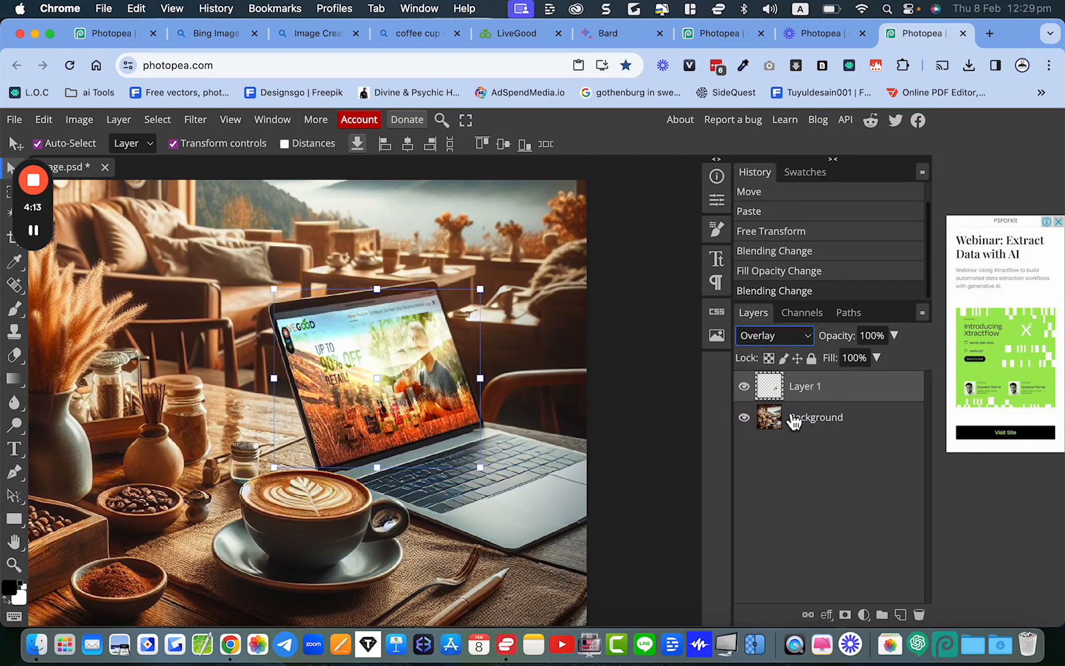
scroll(475, 365, down, 2)
scroll(476, 358, up, 2)
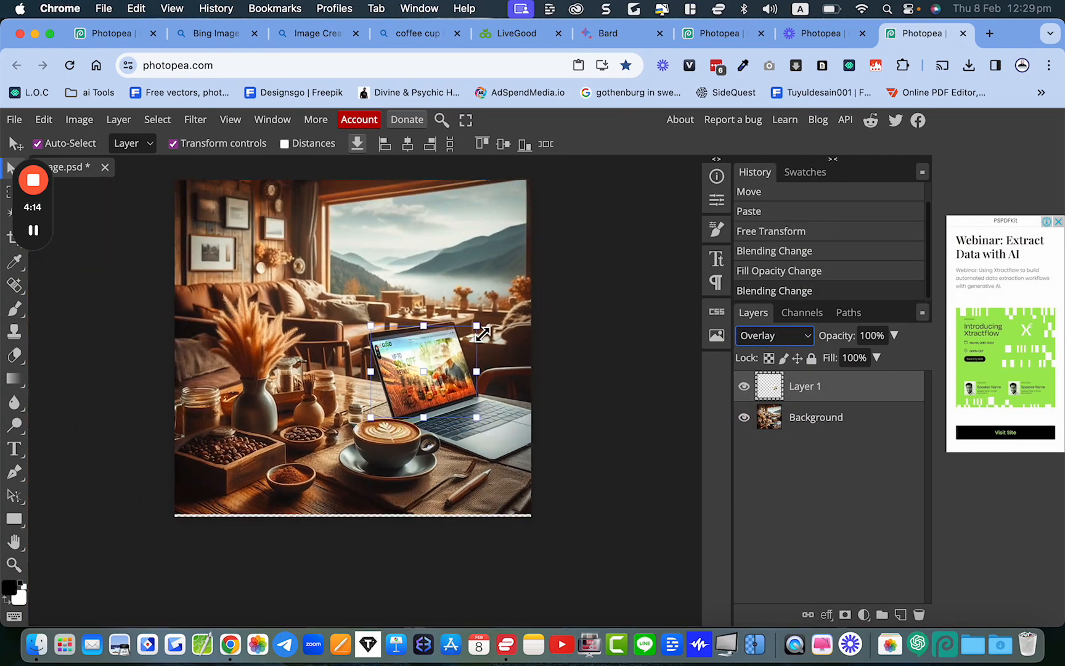
scroll(483, 333, up, 1)
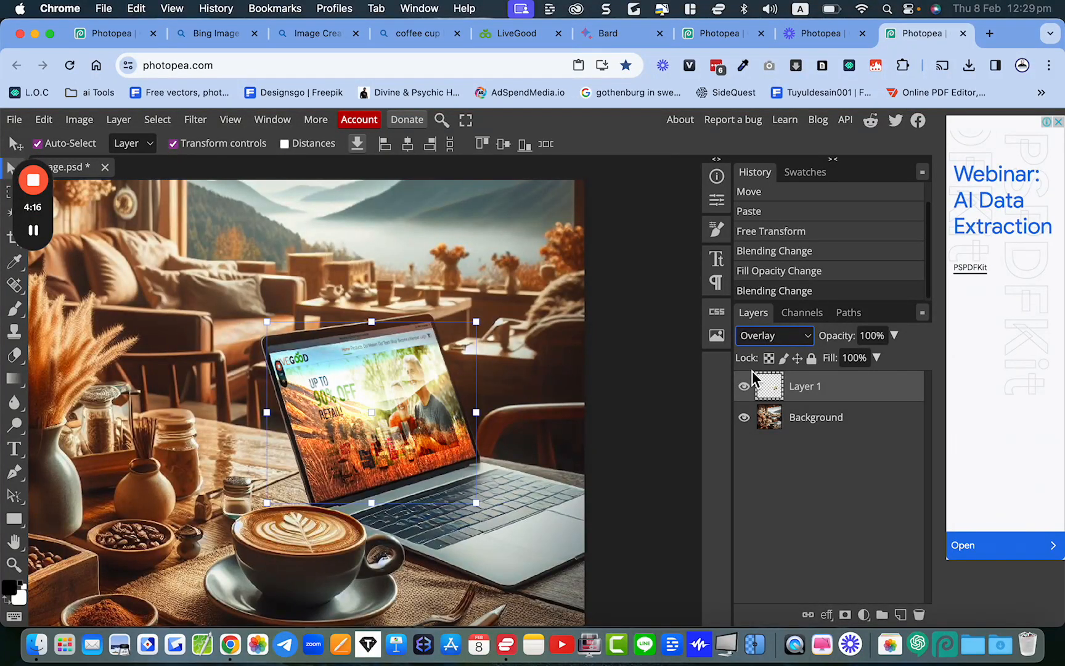
Step: Try the Hard Light and Soft Light blend modes on the website screenshot layer
click(810, 339)
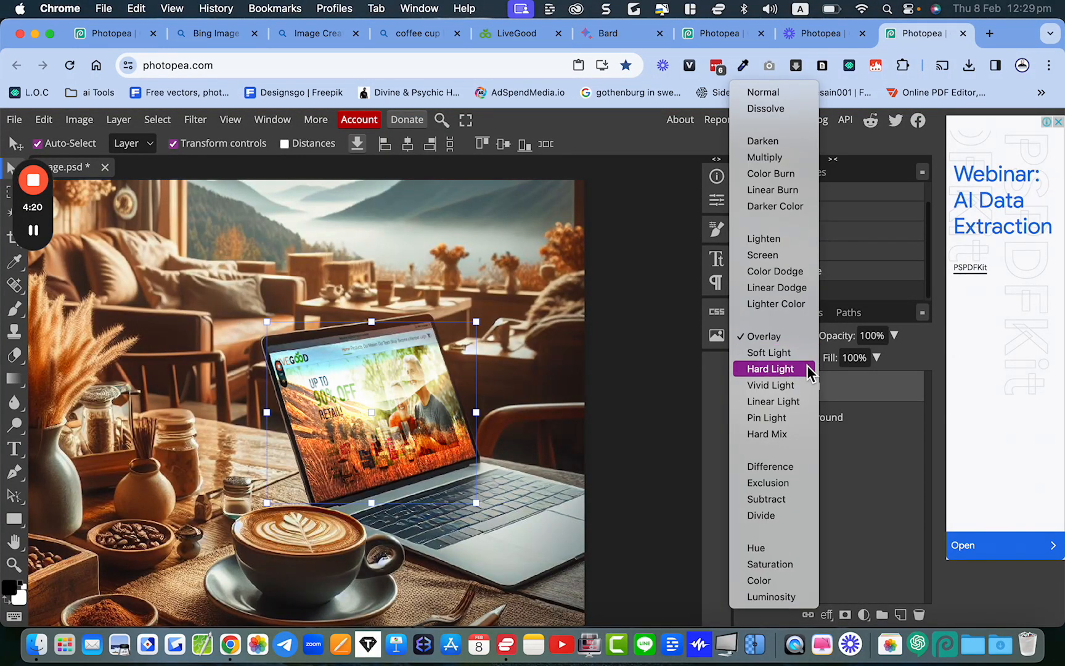
key(Escape)
click(806, 336)
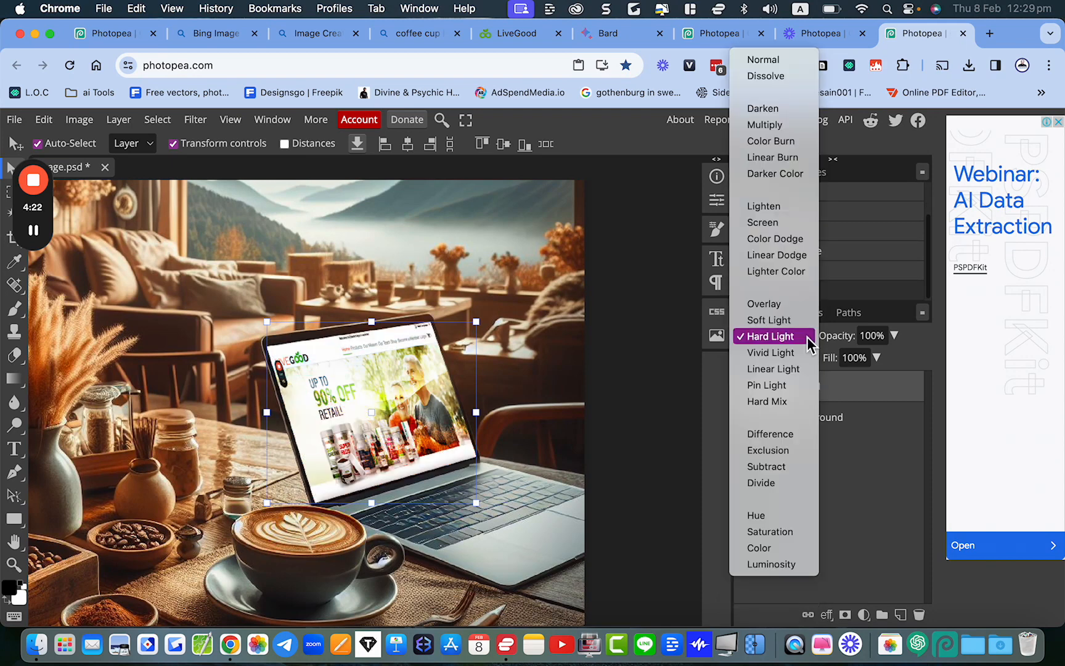
click(801, 322)
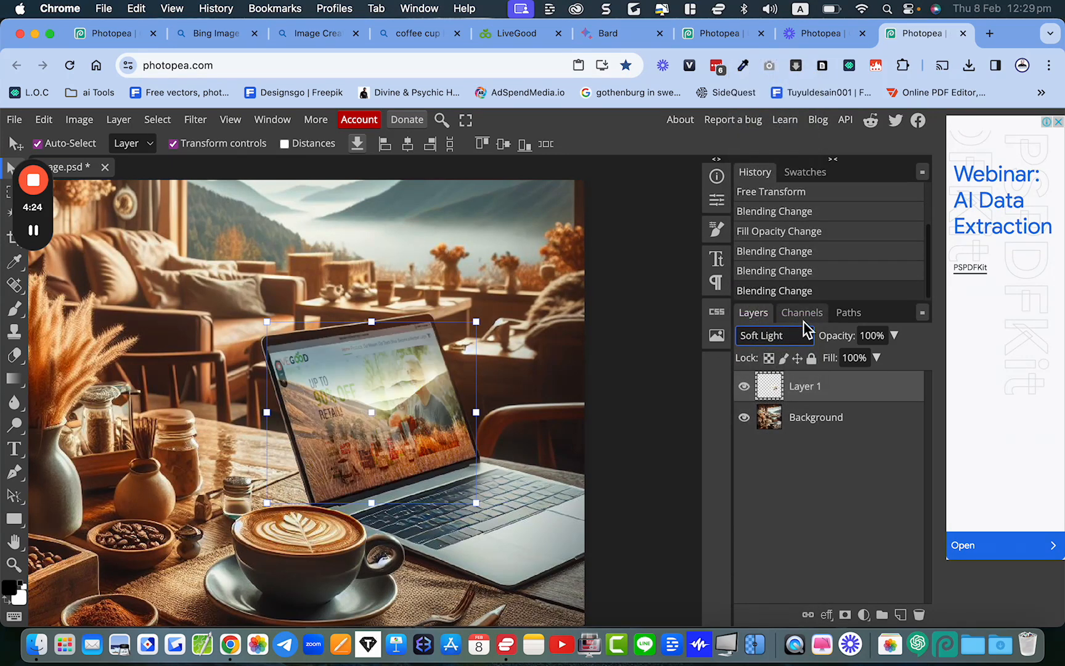
Step: Try the Multiply and Lighten blend modes on the website screenshot layer
click(808, 339)
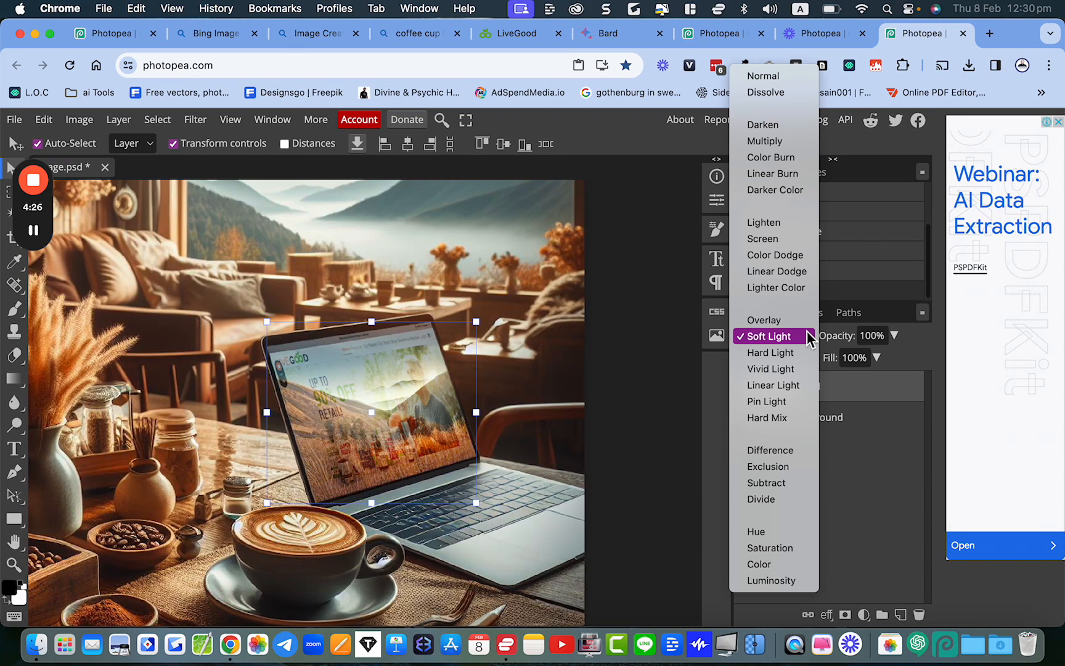
click(783, 146)
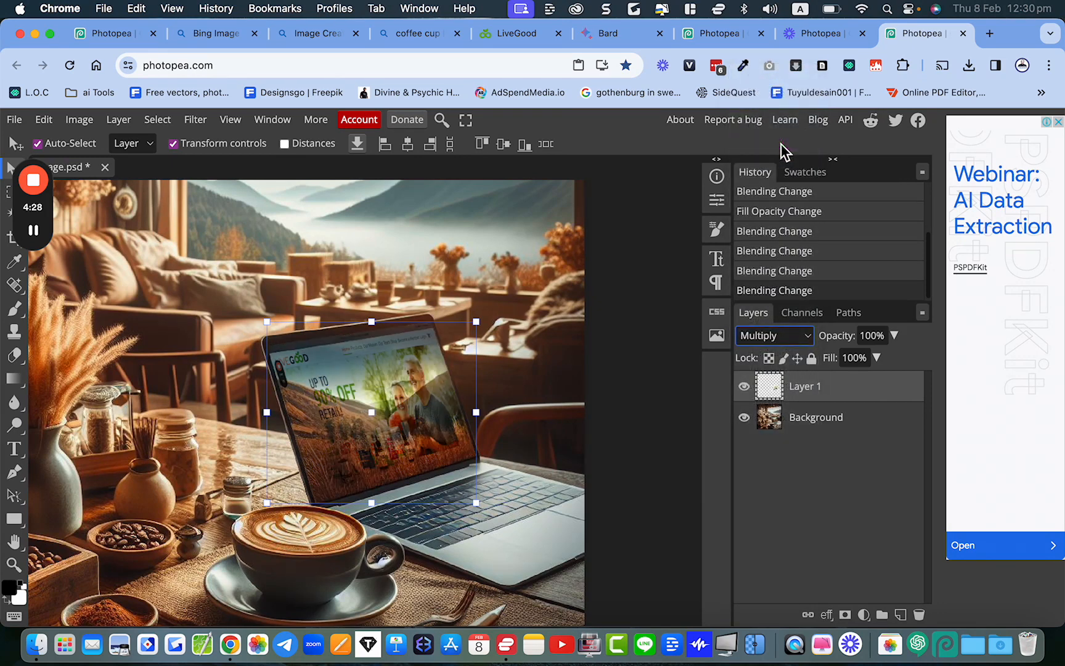
click(810, 339)
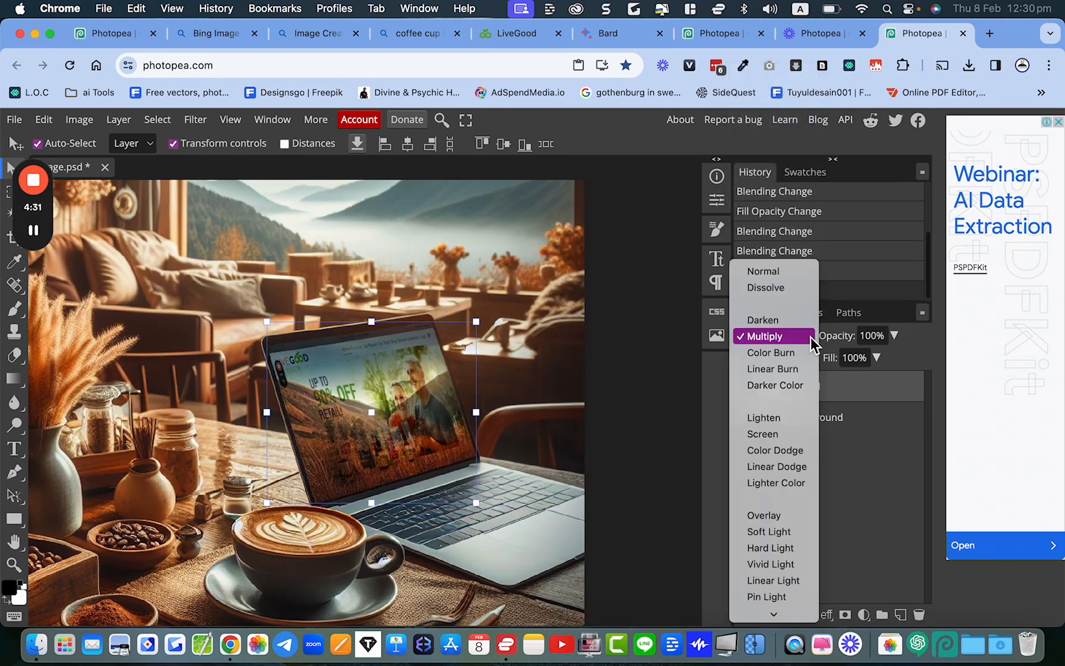
click(797, 418)
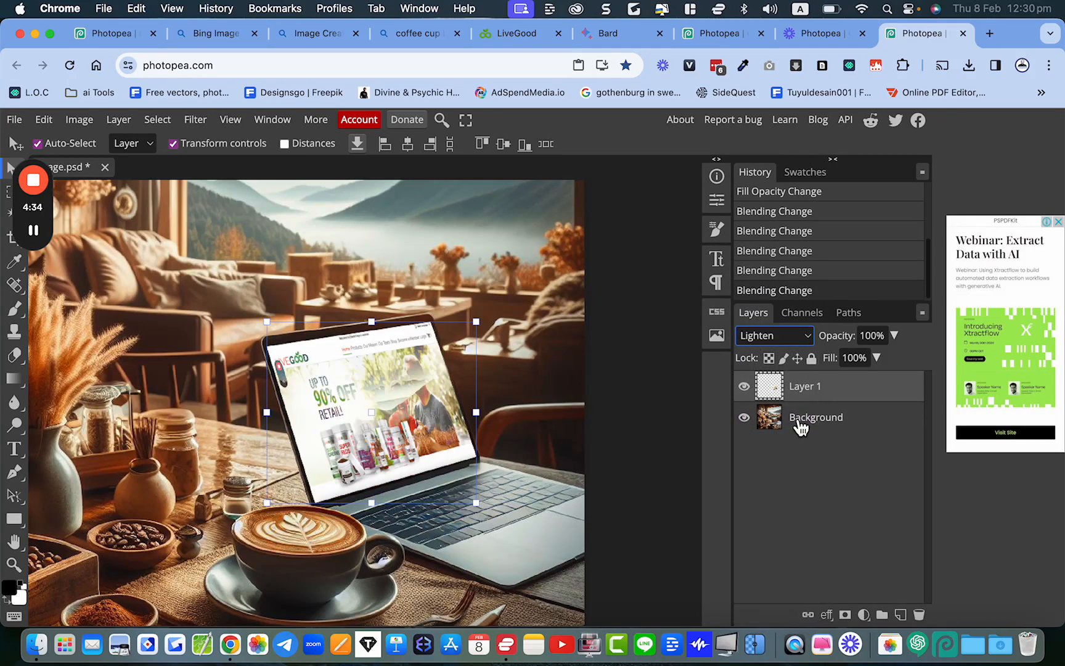
Step: Compare the Screen and Vivid Light blend modes on the website screenshot layer
click(808, 340)
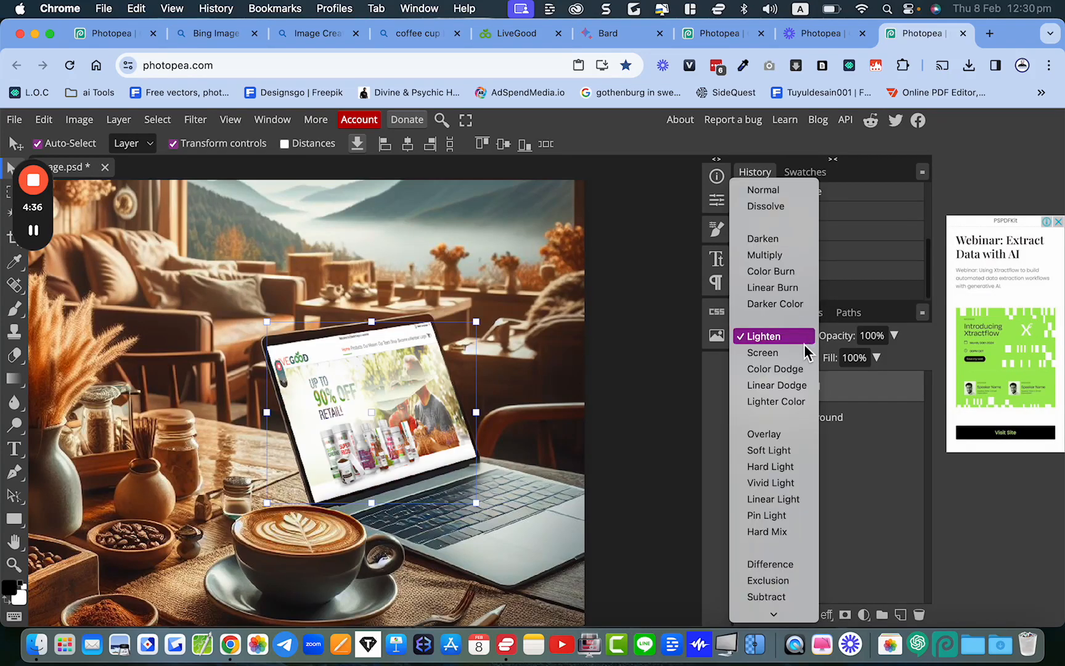
click(763, 352)
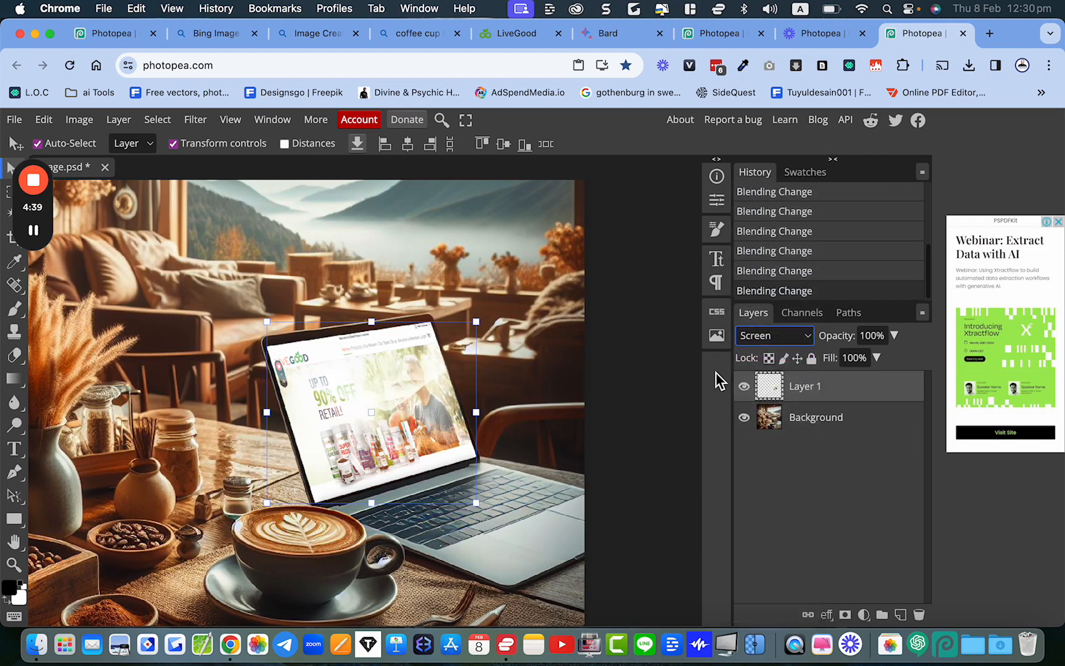
click(783, 343)
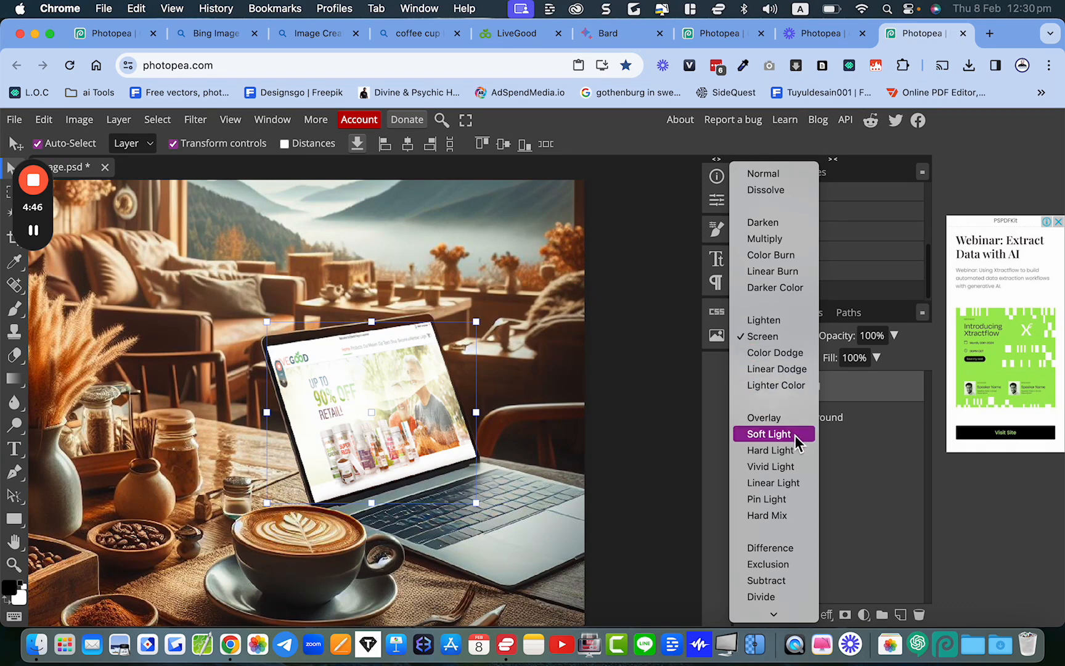
click(795, 469)
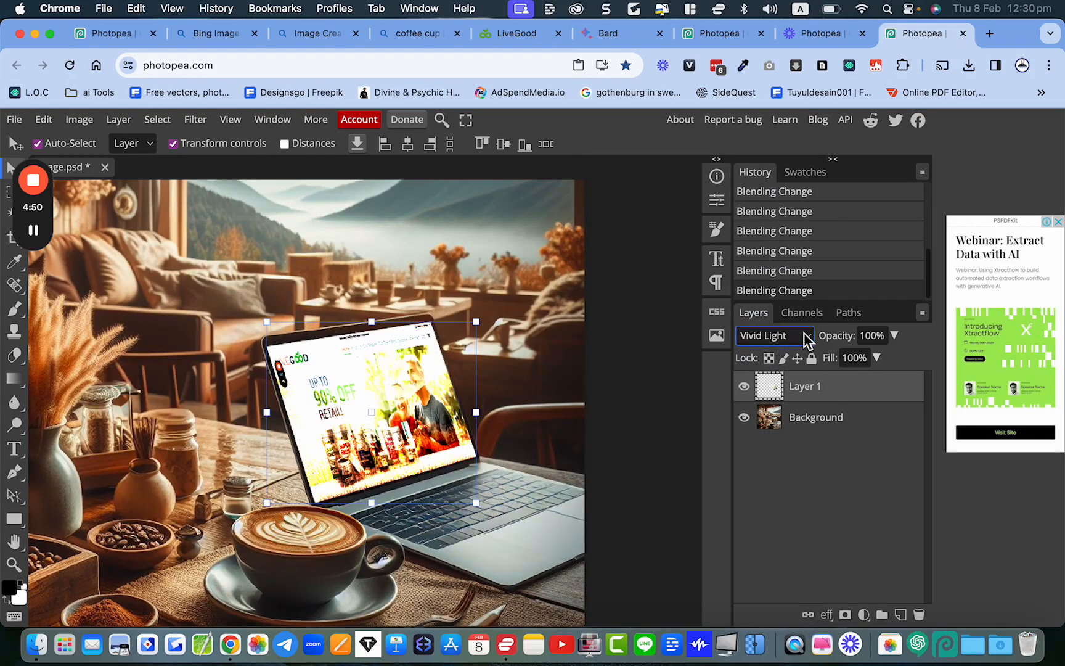
scroll(521, 435, down, 3)
scroll(521, 431, up, 5)
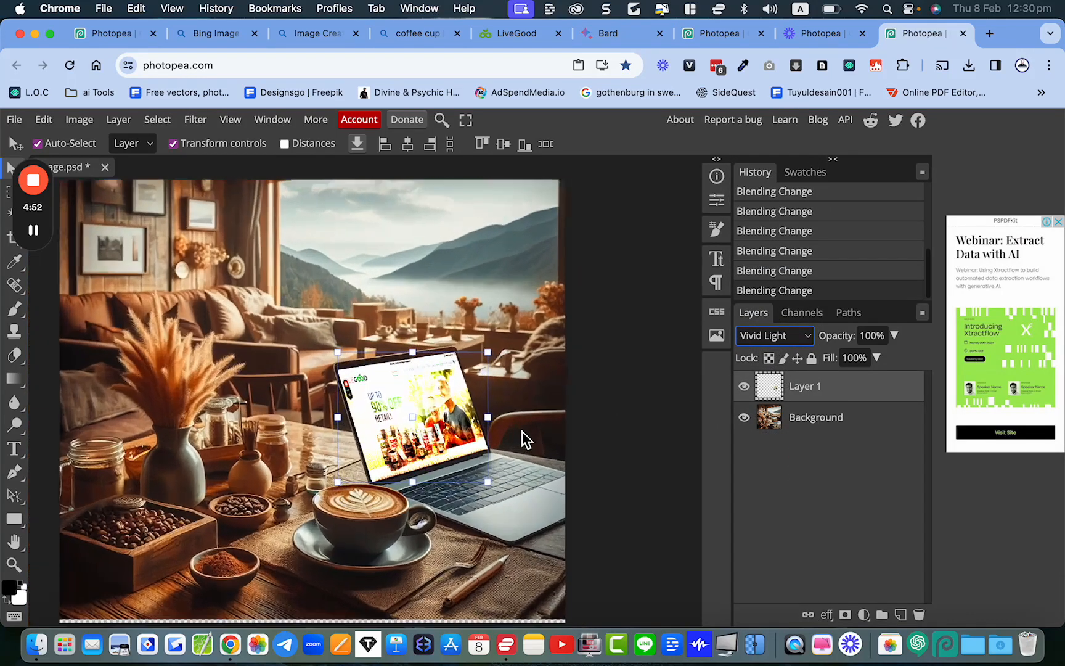
Step: Set the website screenshot layer's blend mode to Screen, select the background, and check the whole mockup
click(810, 333)
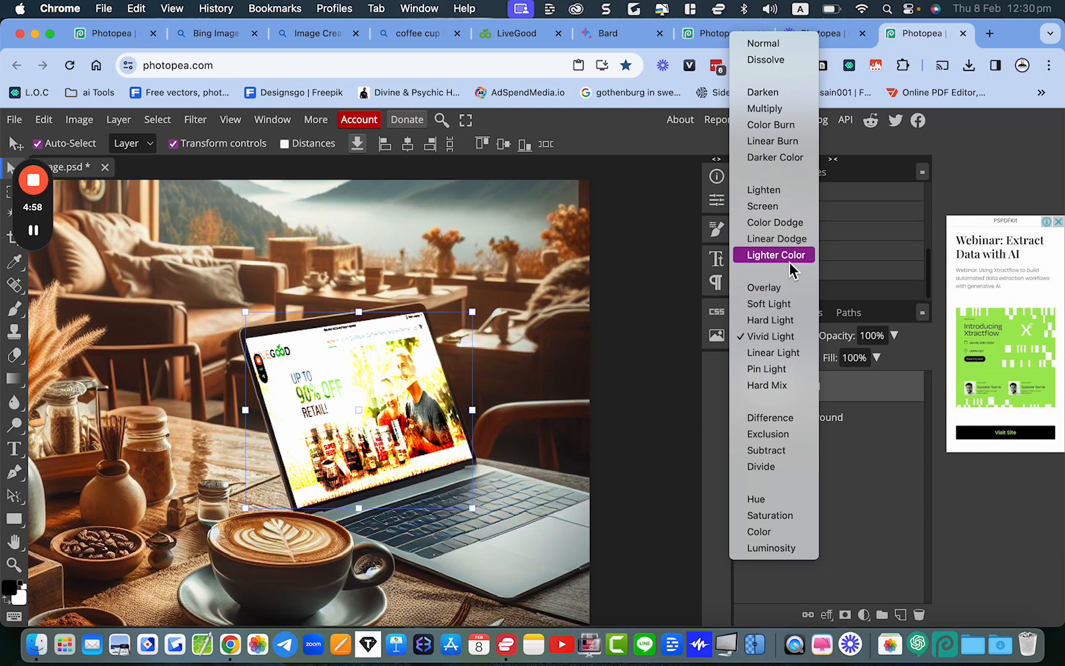
click(792, 206)
click(559, 313)
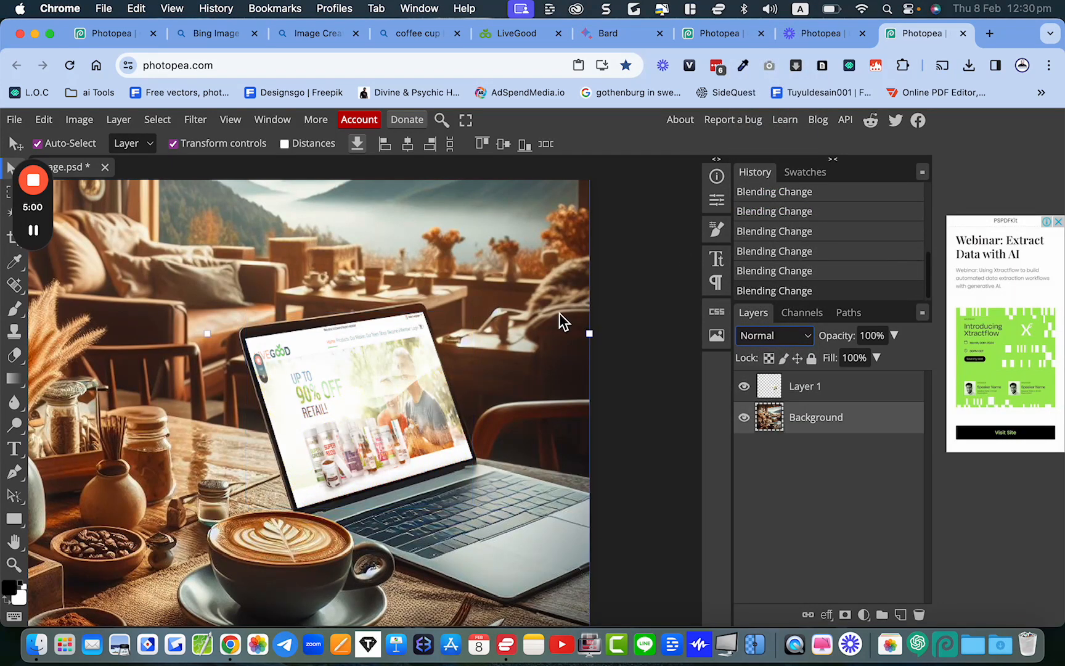
scroll(559, 313, down, 5)
scroll(559, 314, up, 4)
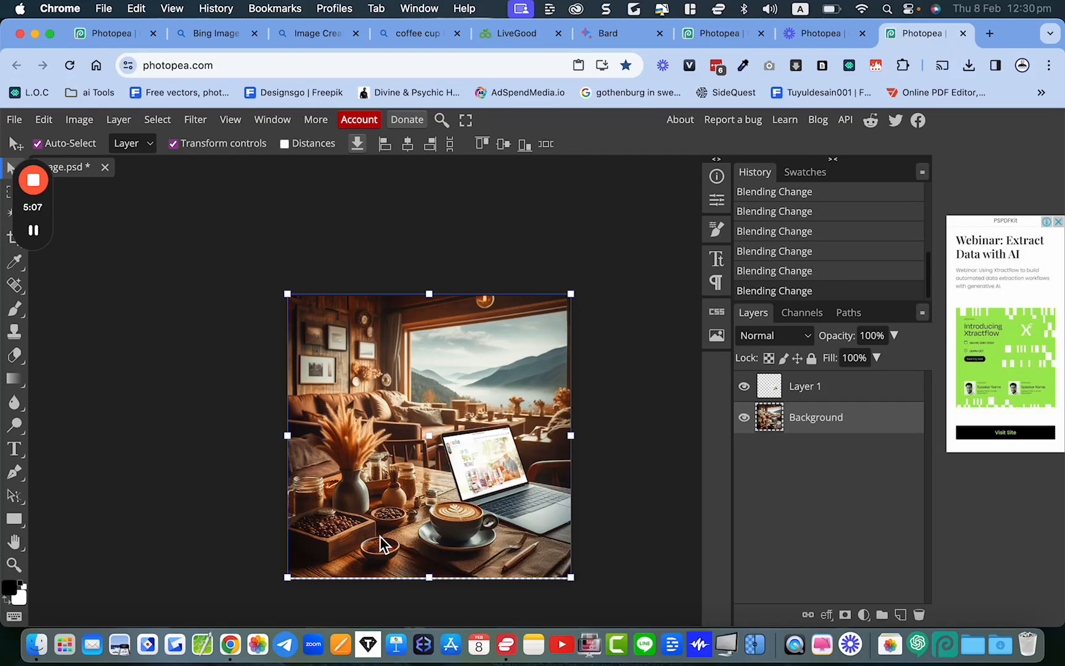
scroll(427, 511, up, 3)
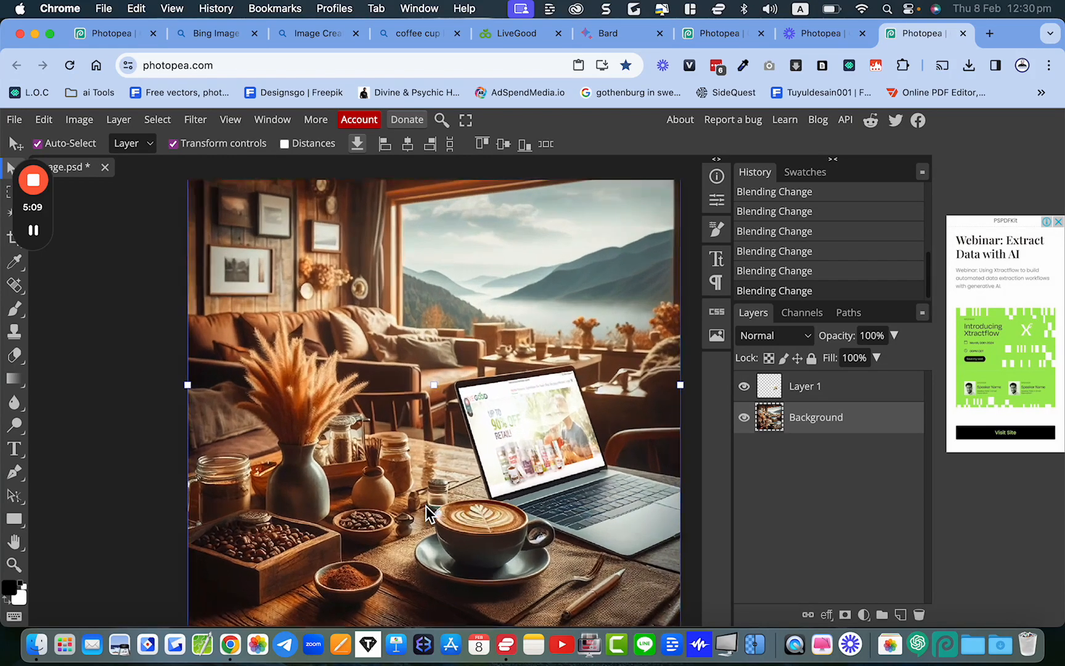
scroll(427, 512, down, 2)
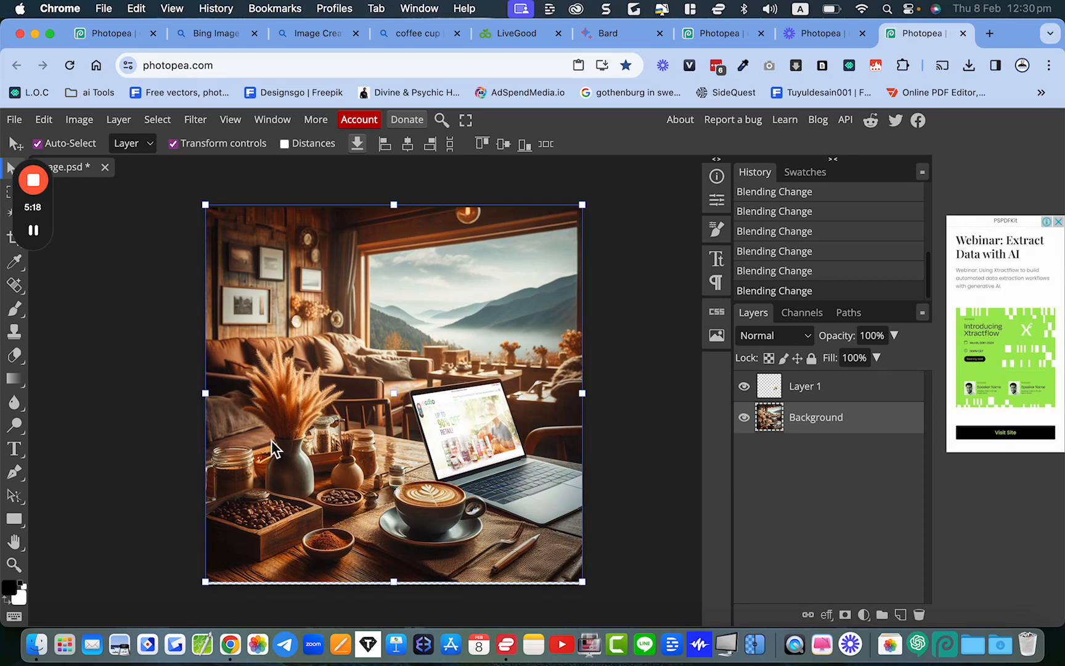
Step: Shift the coffee scene background slightly down to cover the transparent strip along the lower canvas edge, and clear the layer selection
click(152, 491)
drag(290, 542, 290, 544)
click(134, 453)
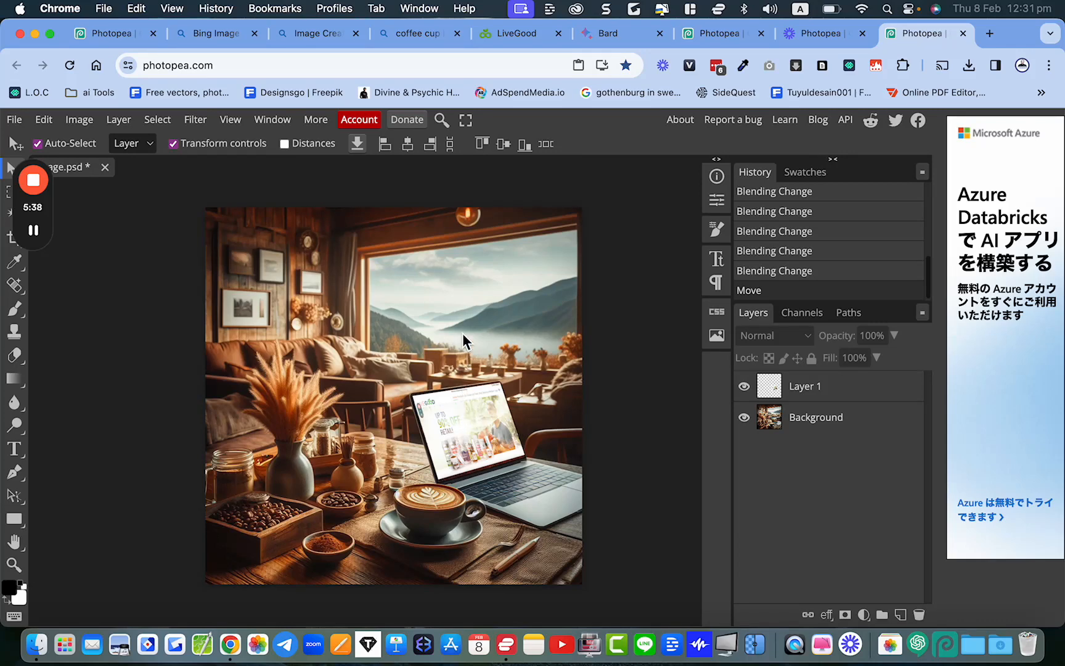
Step: Move the website screenshot off the laptop screen toward the window, undo the move, and clear the layer selection
click(457, 465)
scroll(458, 464, up, 2)
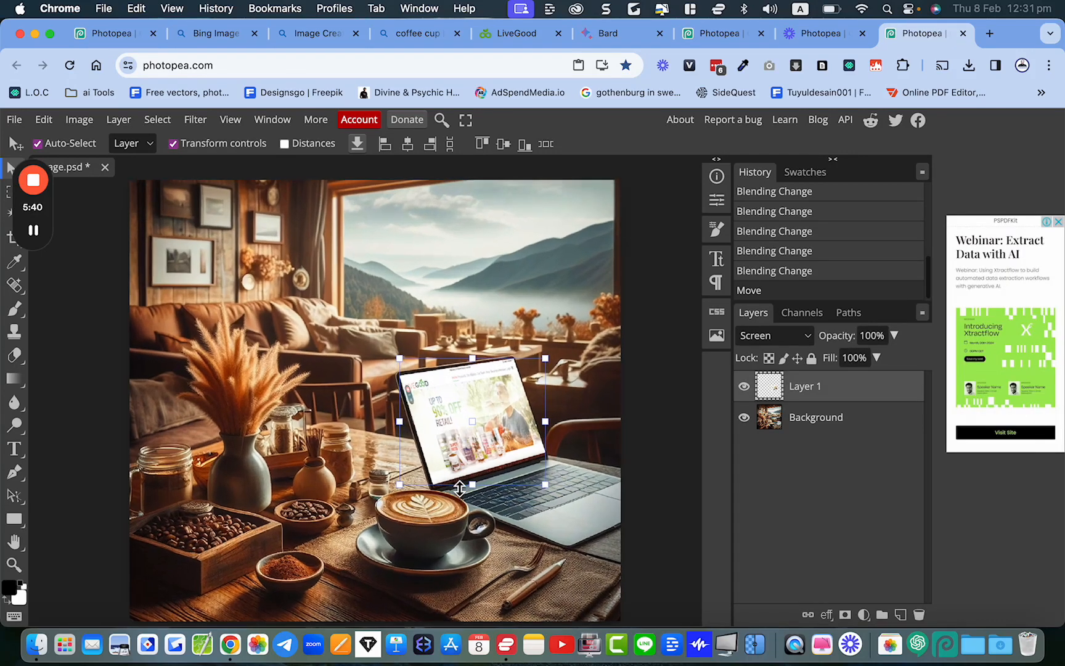
drag(428, 388, 395, 283)
key(super+z)
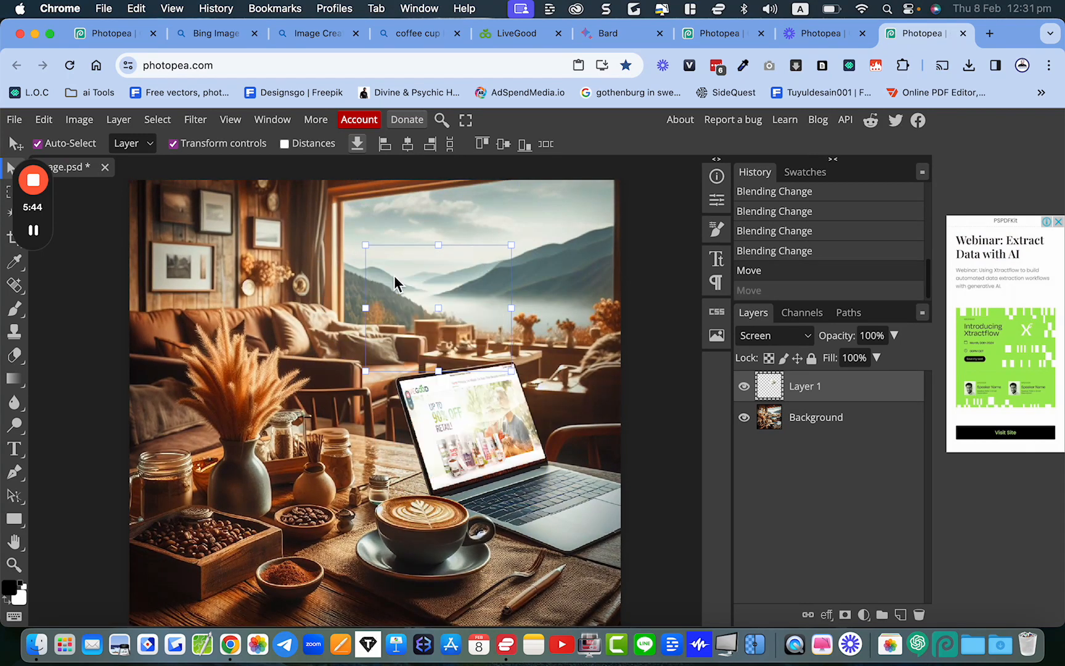
click(259, 361)
click(72, 422)
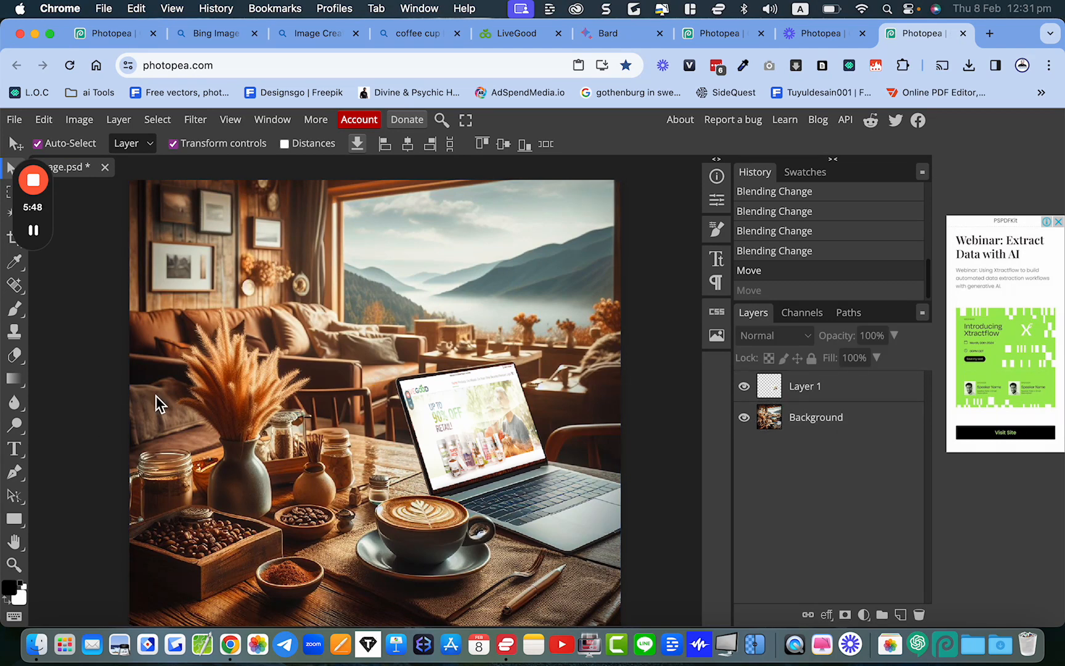
Step: Examine the mockup up close and as a whole, checking how the website blends into the laptop screen
scroll(155, 396, down, 2)
scroll(156, 396, up, 2)
scroll(155, 396, right, 2)
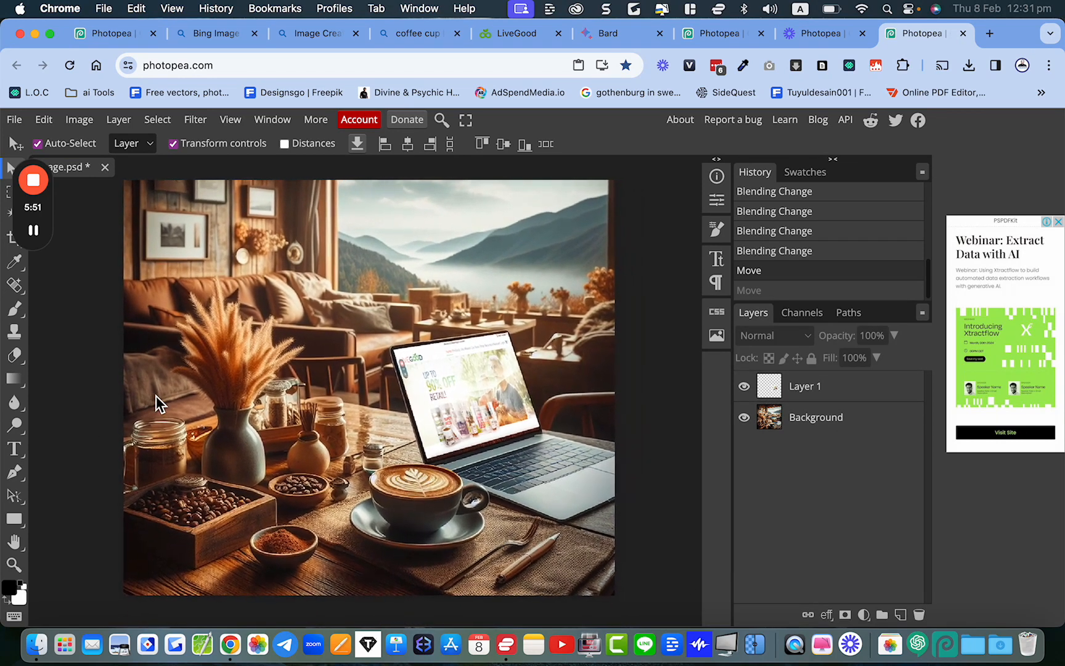
scroll(156, 397, right, 2)
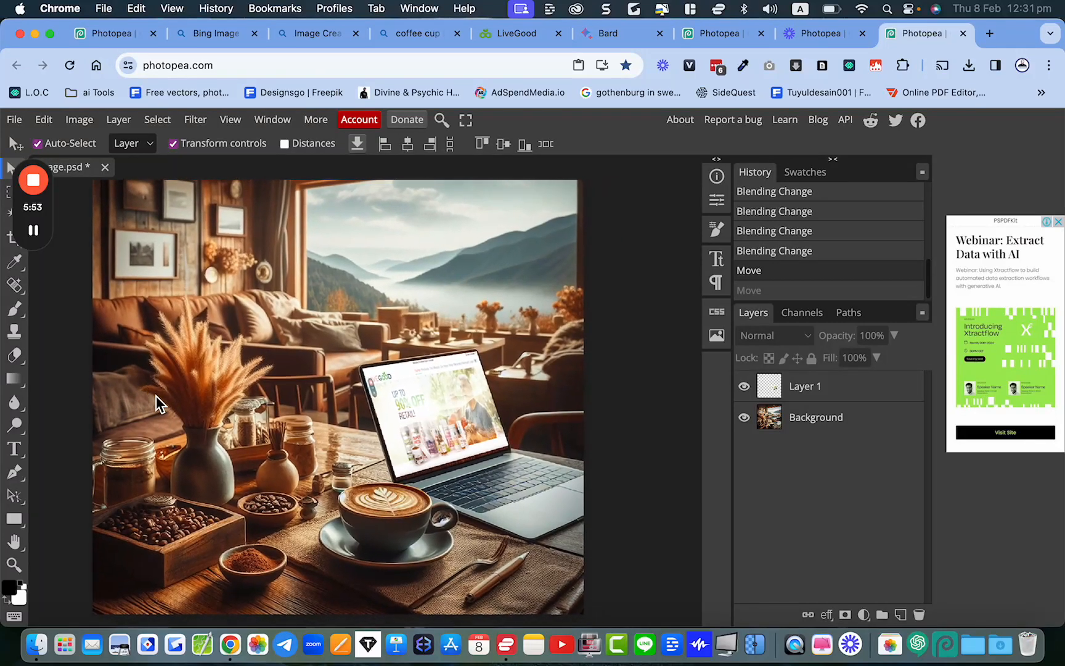
scroll(156, 396, left, 2)
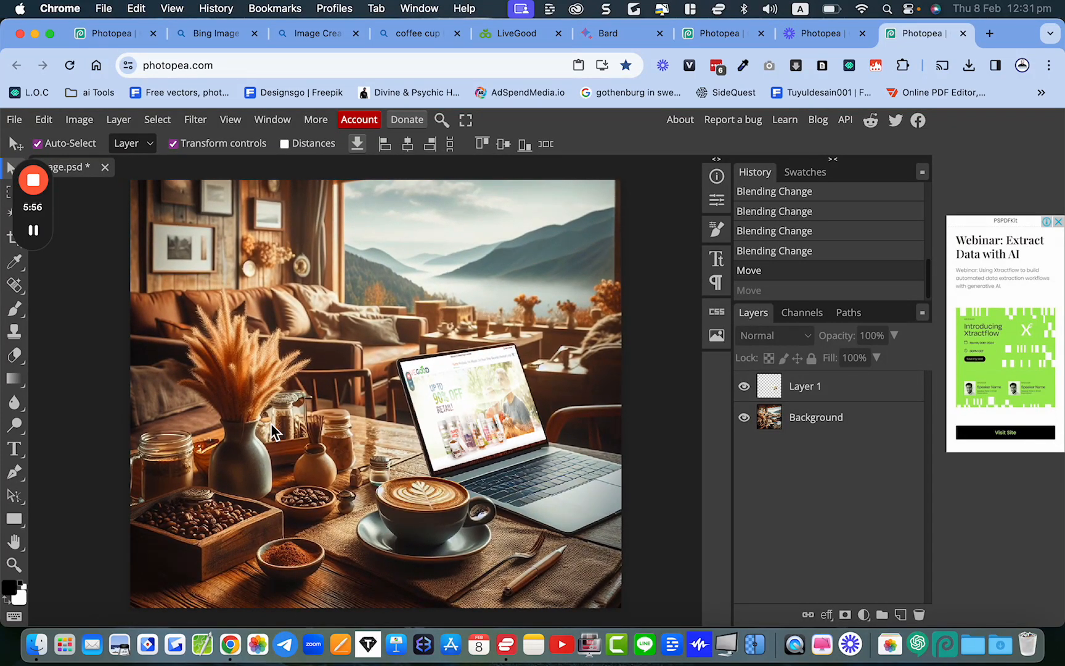
scroll(271, 423, down, 1)
scroll(267, 434, up, 2)
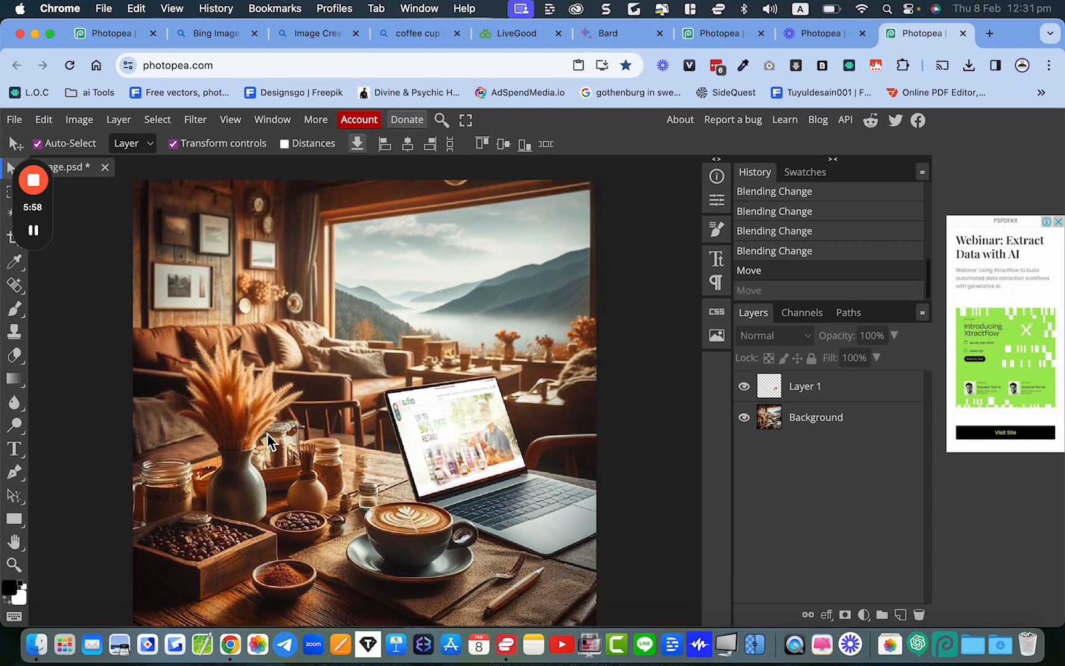
scroll(313, 323, down, 2)
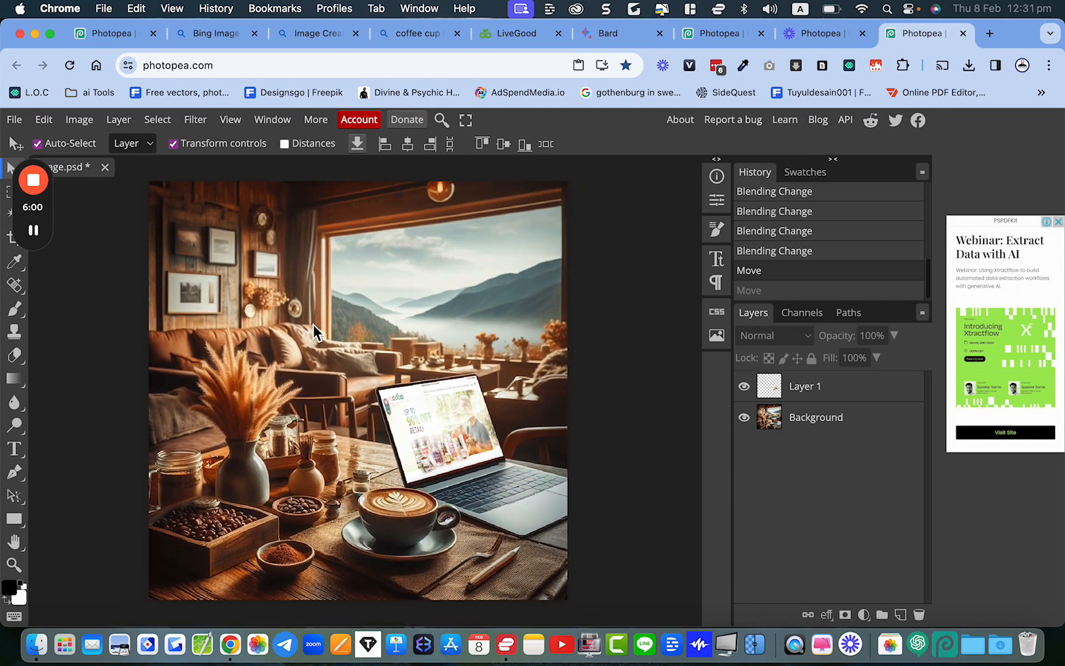
scroll(313, 324, up, 2)
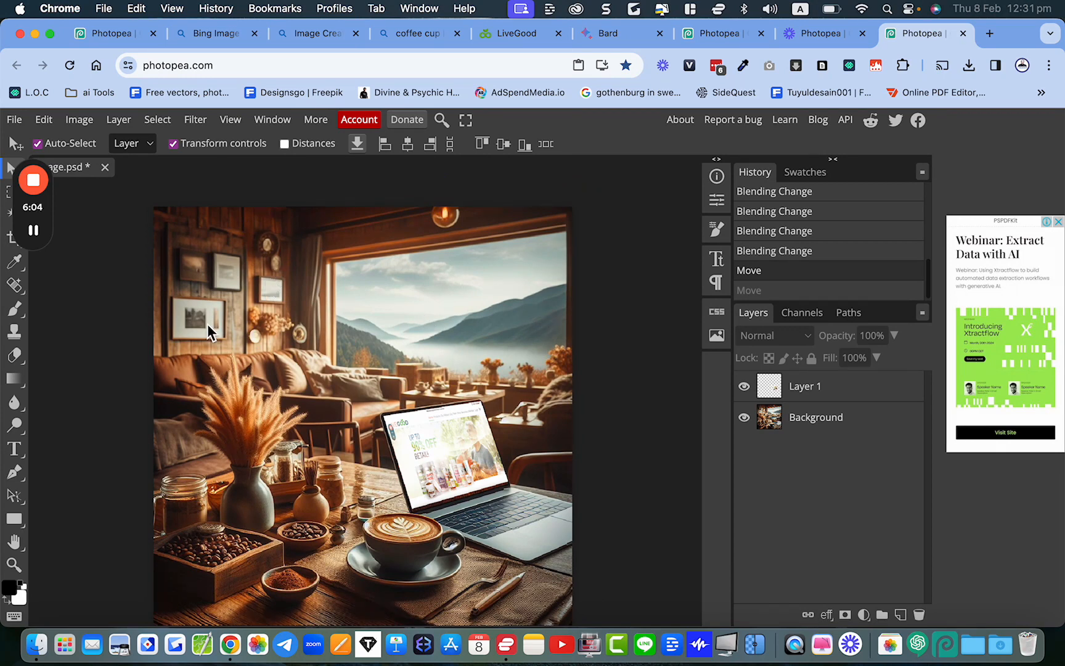
scroll(206, 306, down, 2)
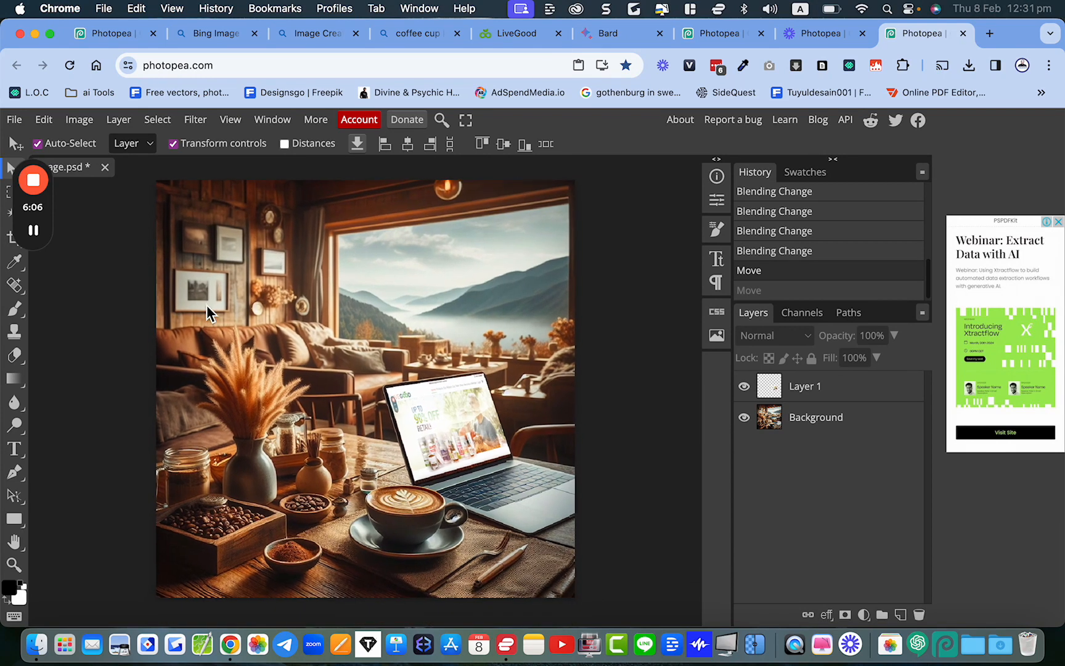